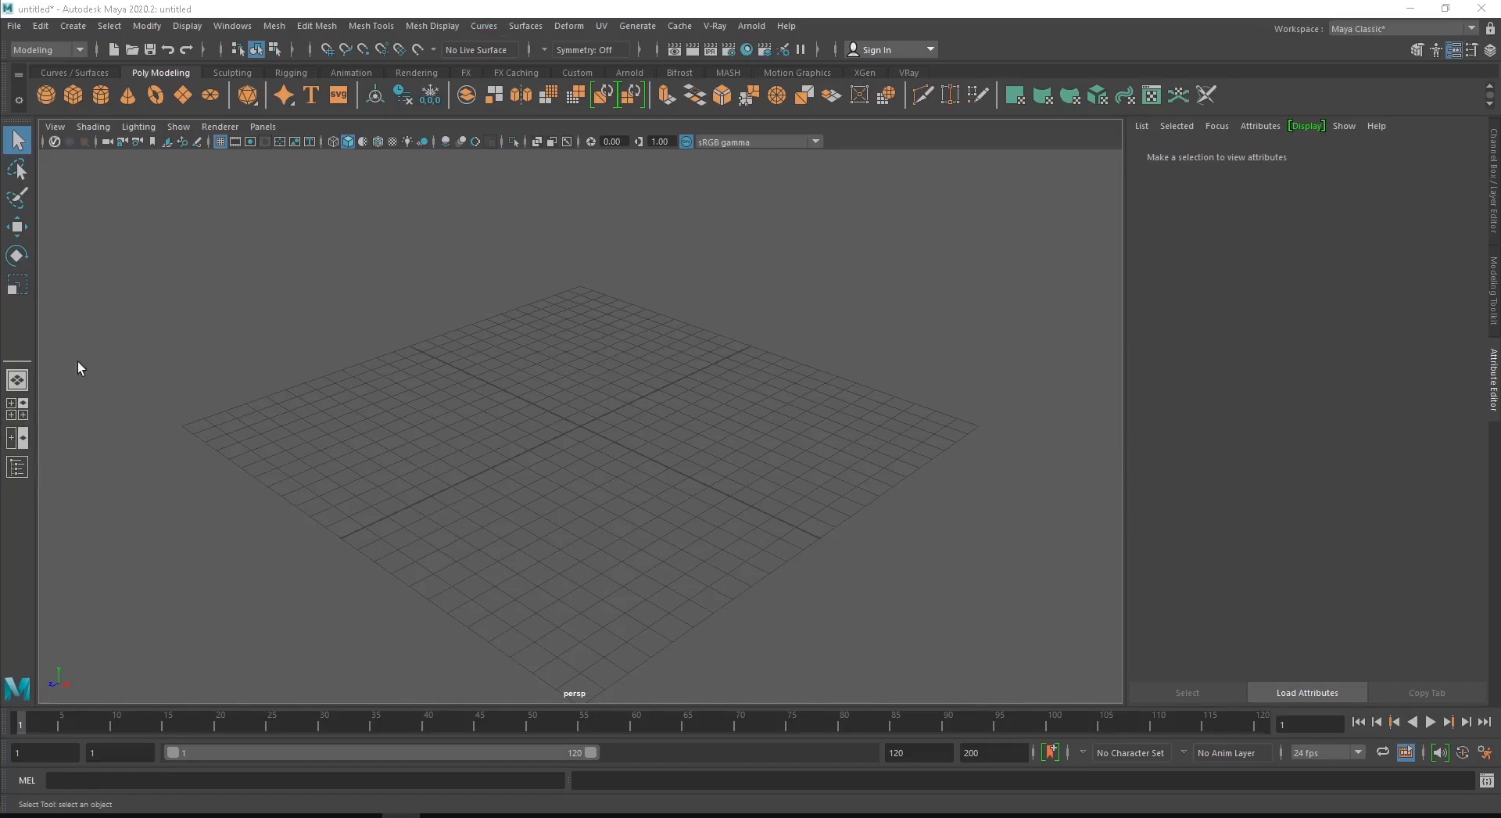
- Toggle between the maximized top view, the four-view layout and the maximized perspective view
key("space")
key("space")
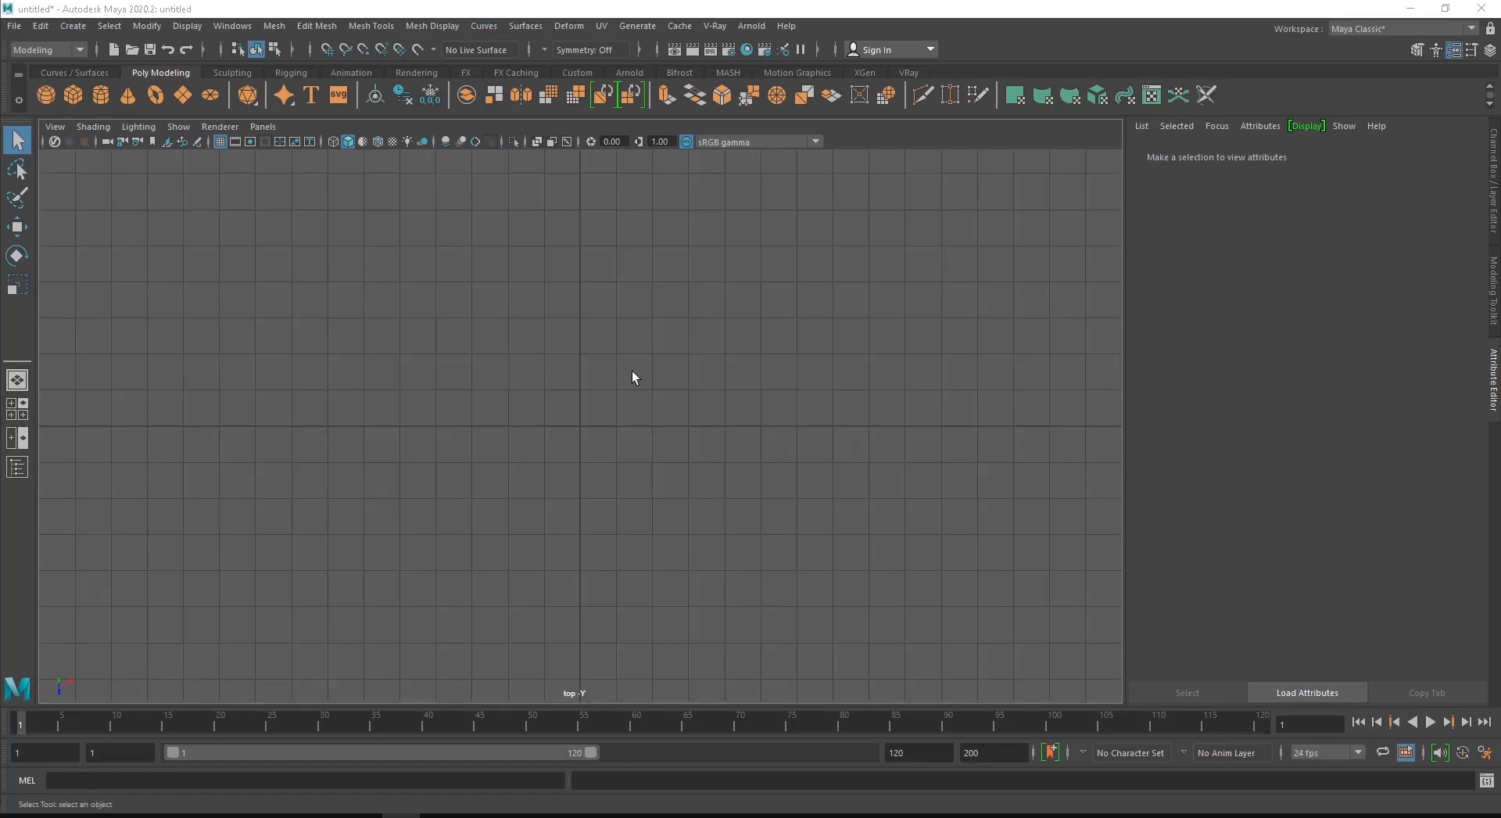
key("space")
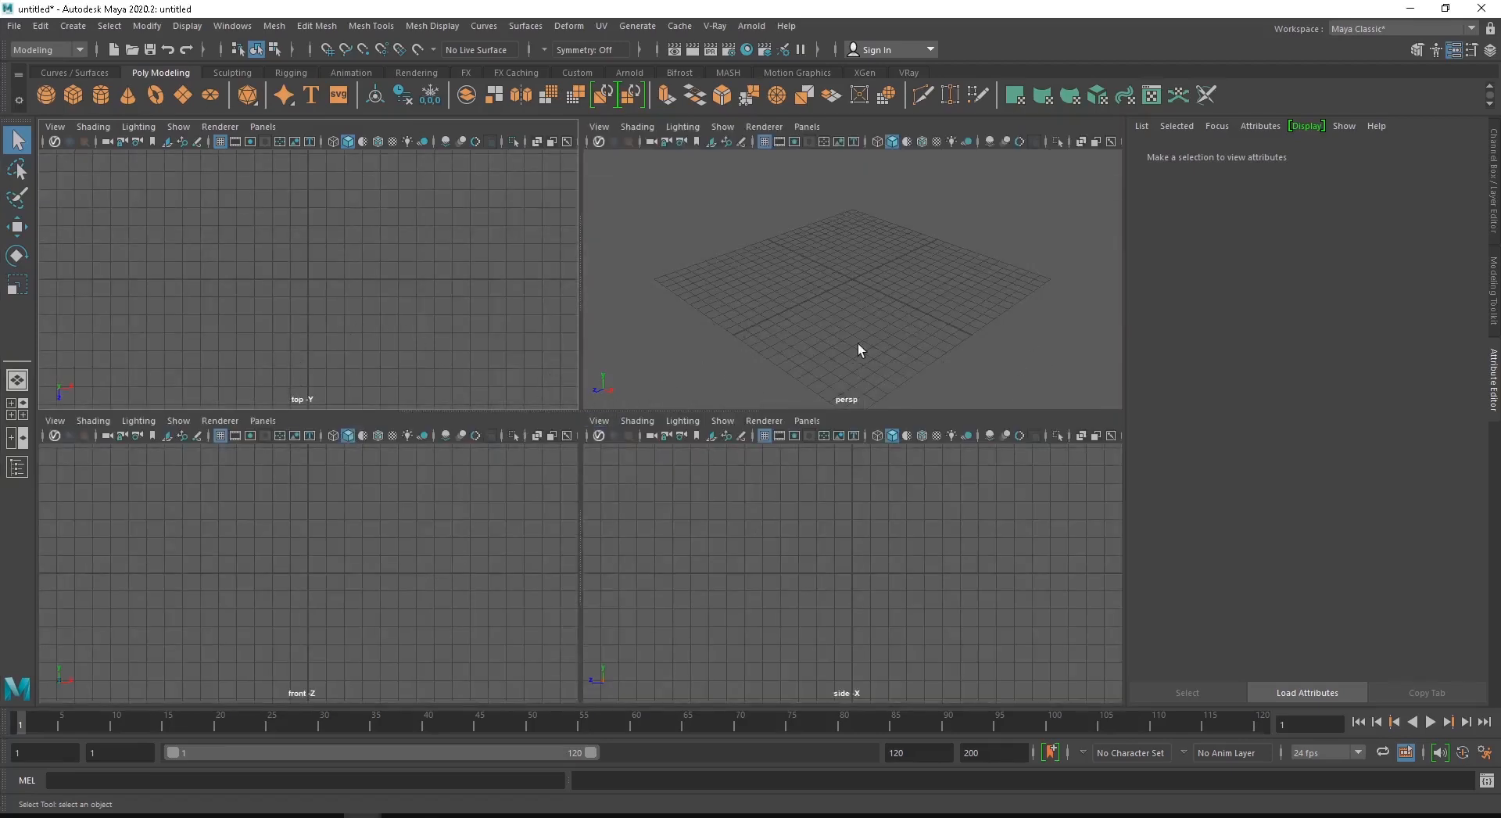
key("space")
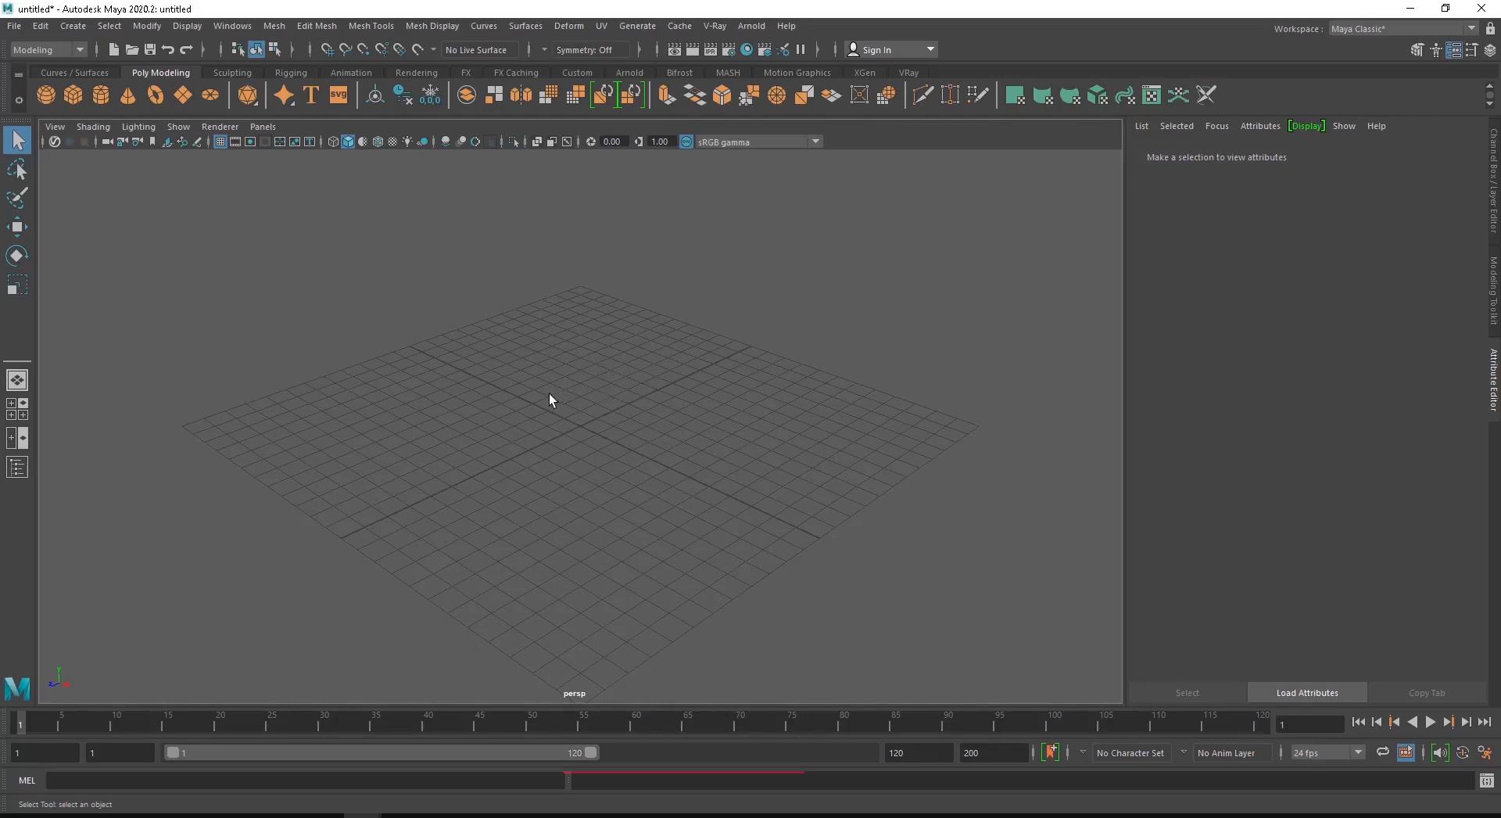
- Switch the viewport to the front view and return it to the perspective view
key("space")
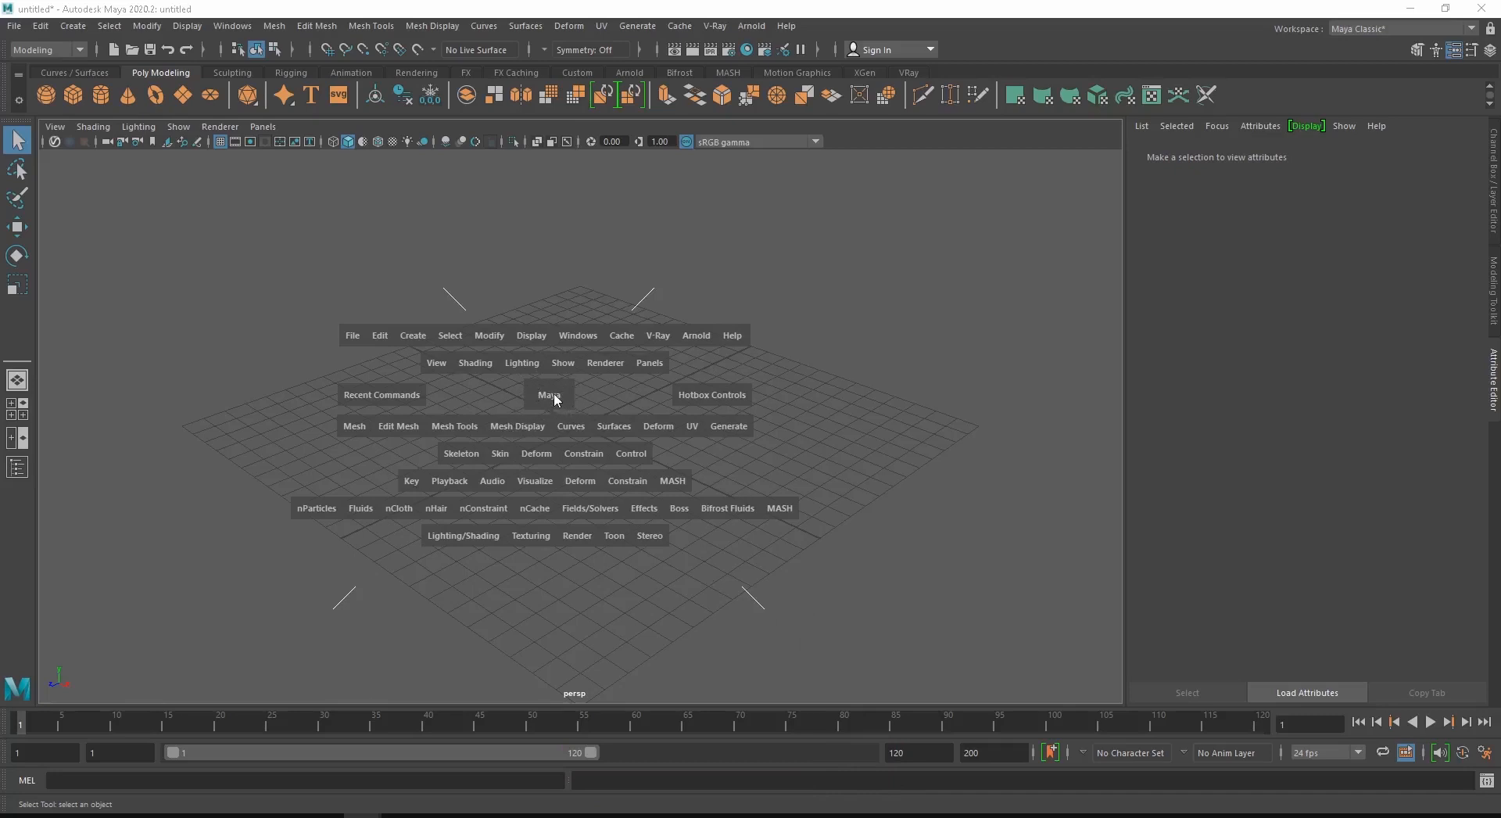
mouse_move(556, 400)
left_mouse_down()
mouse_move(557, 370)
mouse_move(651, 374)
mouse_move(595, 433)
mouse_move(551, 352)
mouse_move(512, 398)
mouse_move(600, 415)
mouse_move(602, 395)
mouse_move(553, 388)
mouse_move(547, 405)
mouse_move(557, 412)
mouse_move(552, 366)
mouse_move(635, 418)
mouse_move(539, 436)
mouse_move(485, 416)
mouse_move(469, 387)
mouse_move(522, 415)
mouse_move(629, 416)
mouse_move(662, 396)
mouse_move(654, 373)
mouse_move(648, 391)
mouse_move(541, 397)
left_mouse_up()
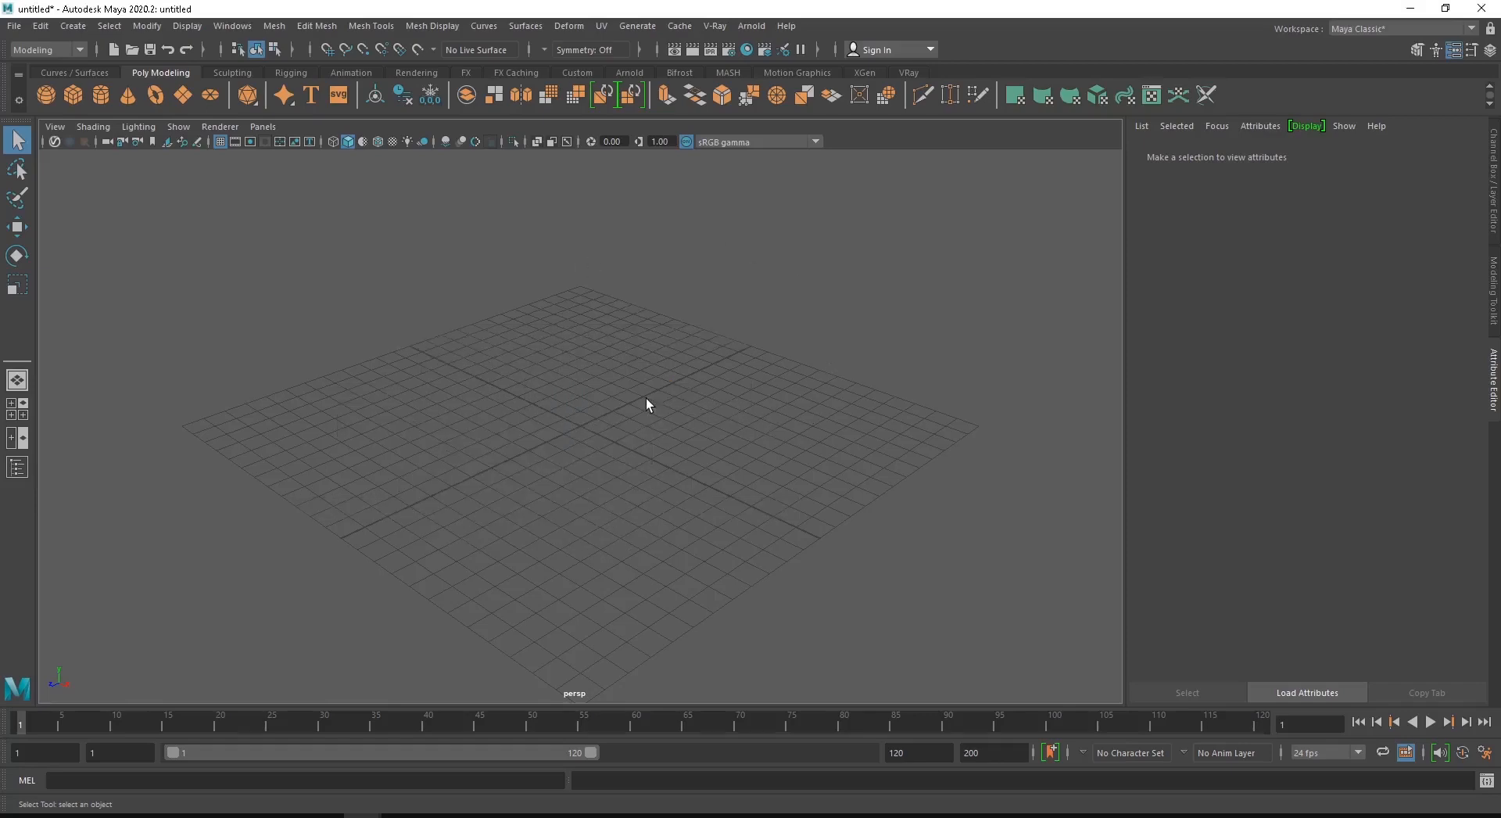
key("space")
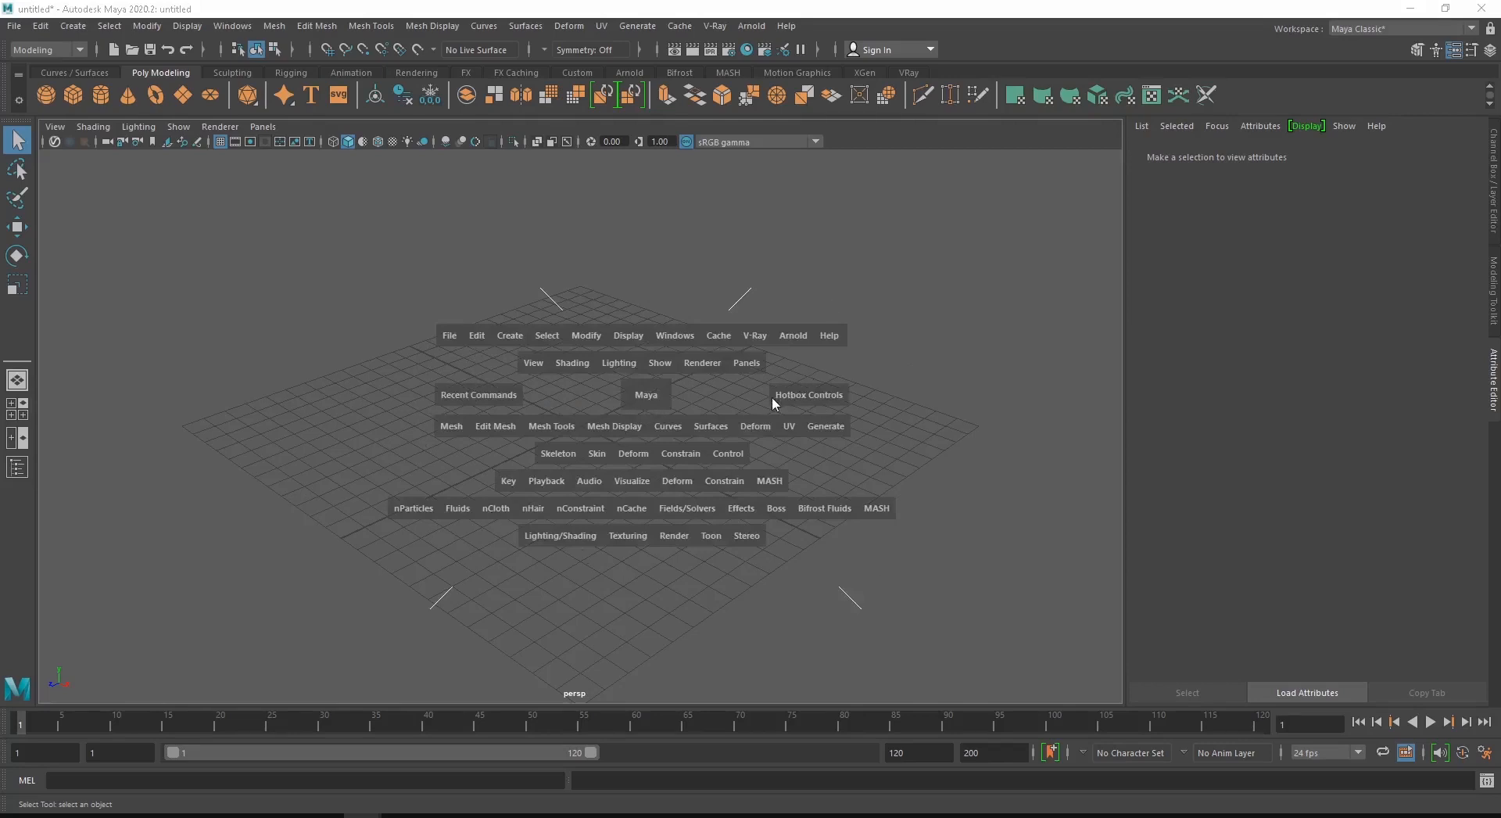
left_click_drag(650, 399, 648, 397)
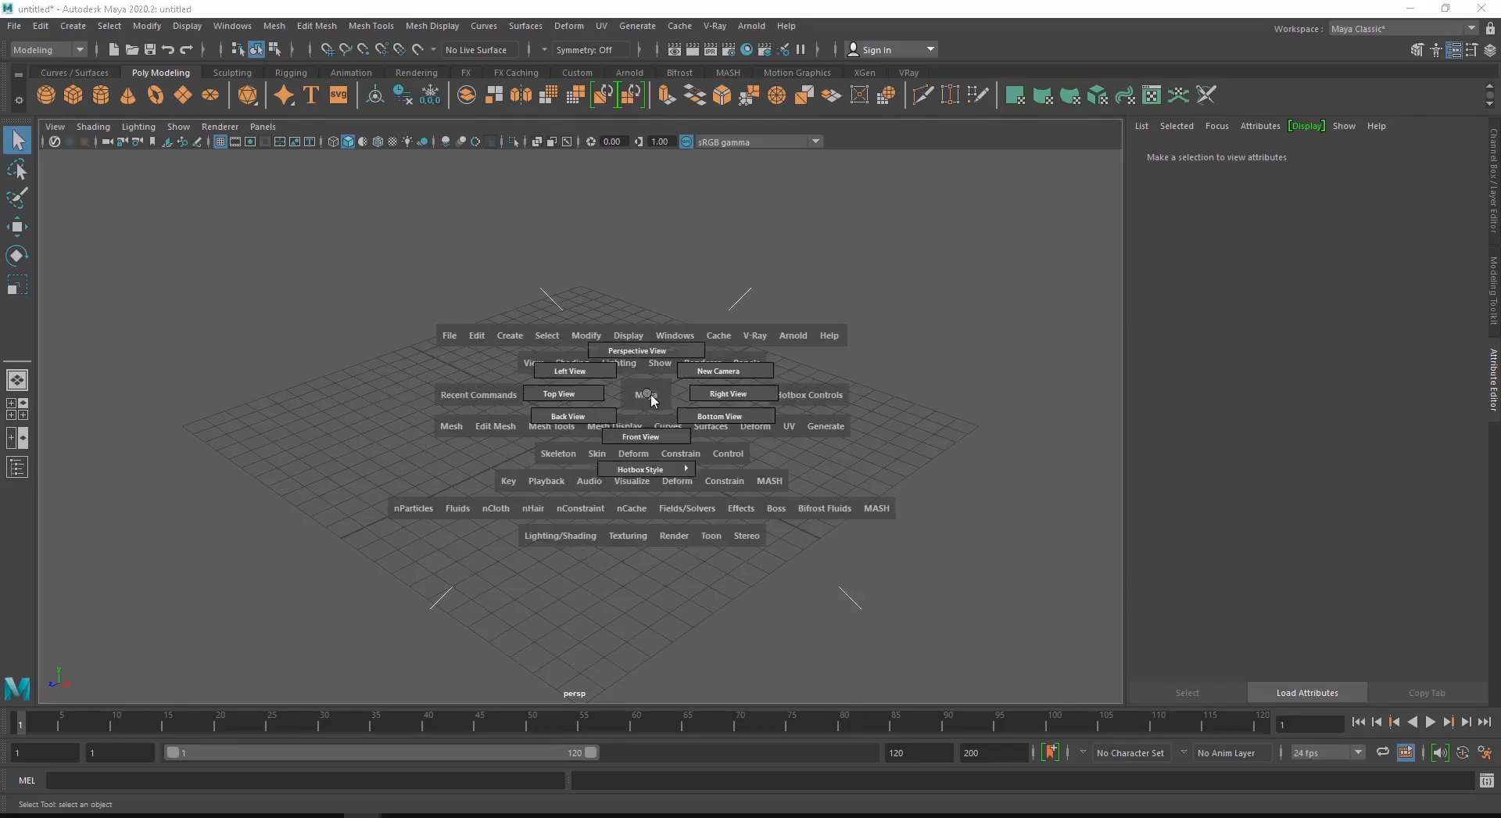
left_click_drag(647, 393, 656, 439)
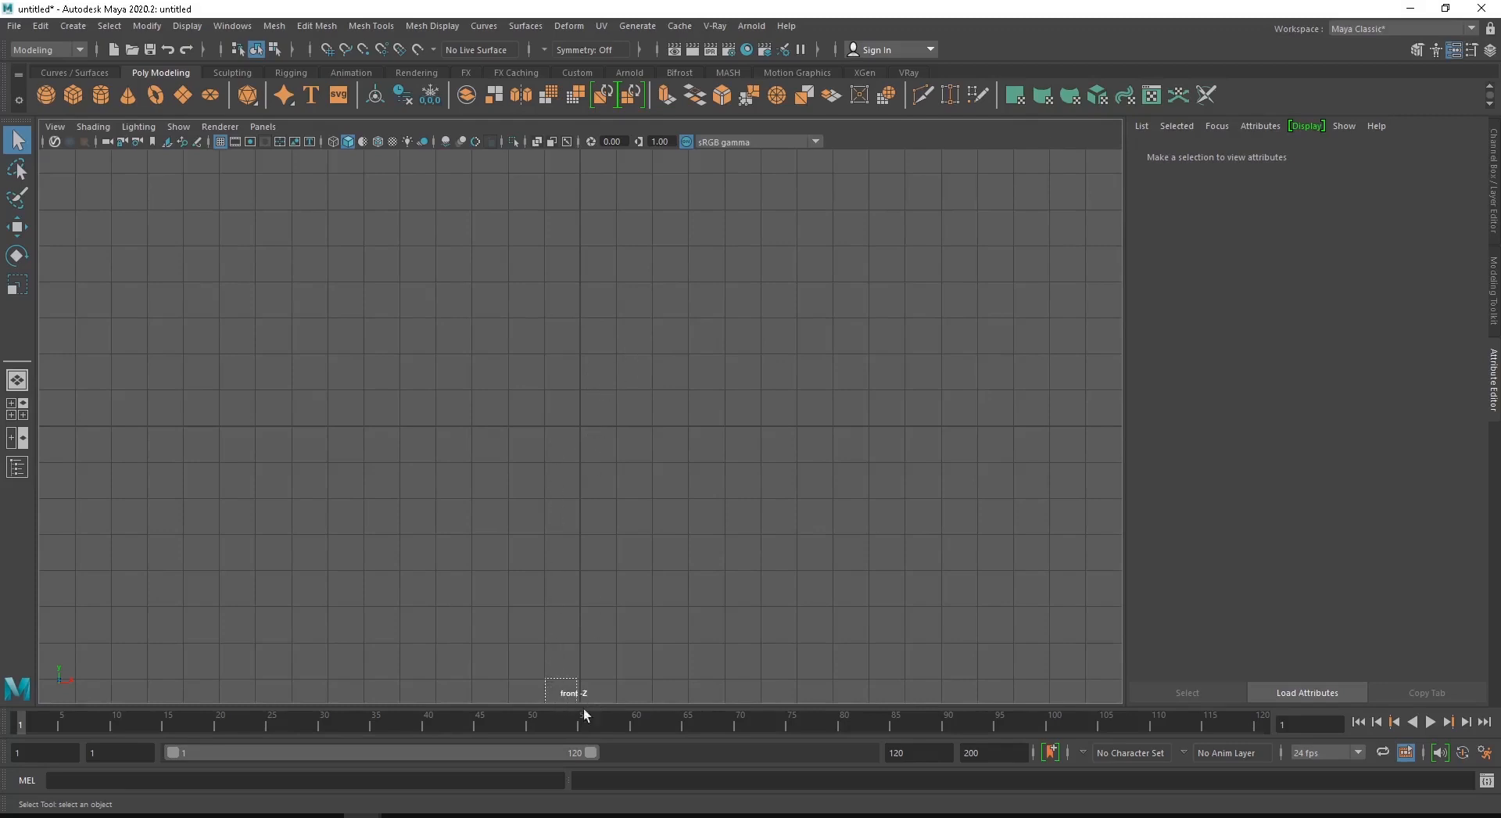
left_click_drag(545, 678, 606, 708)
key("space")
mouse_move(636, 443)
left_mouse_down()
mouse_move(669, 451)
mouse_move(614, 461)
mouse_move(661, 451)
mouse_move(634, 414)
left_mouse_up()
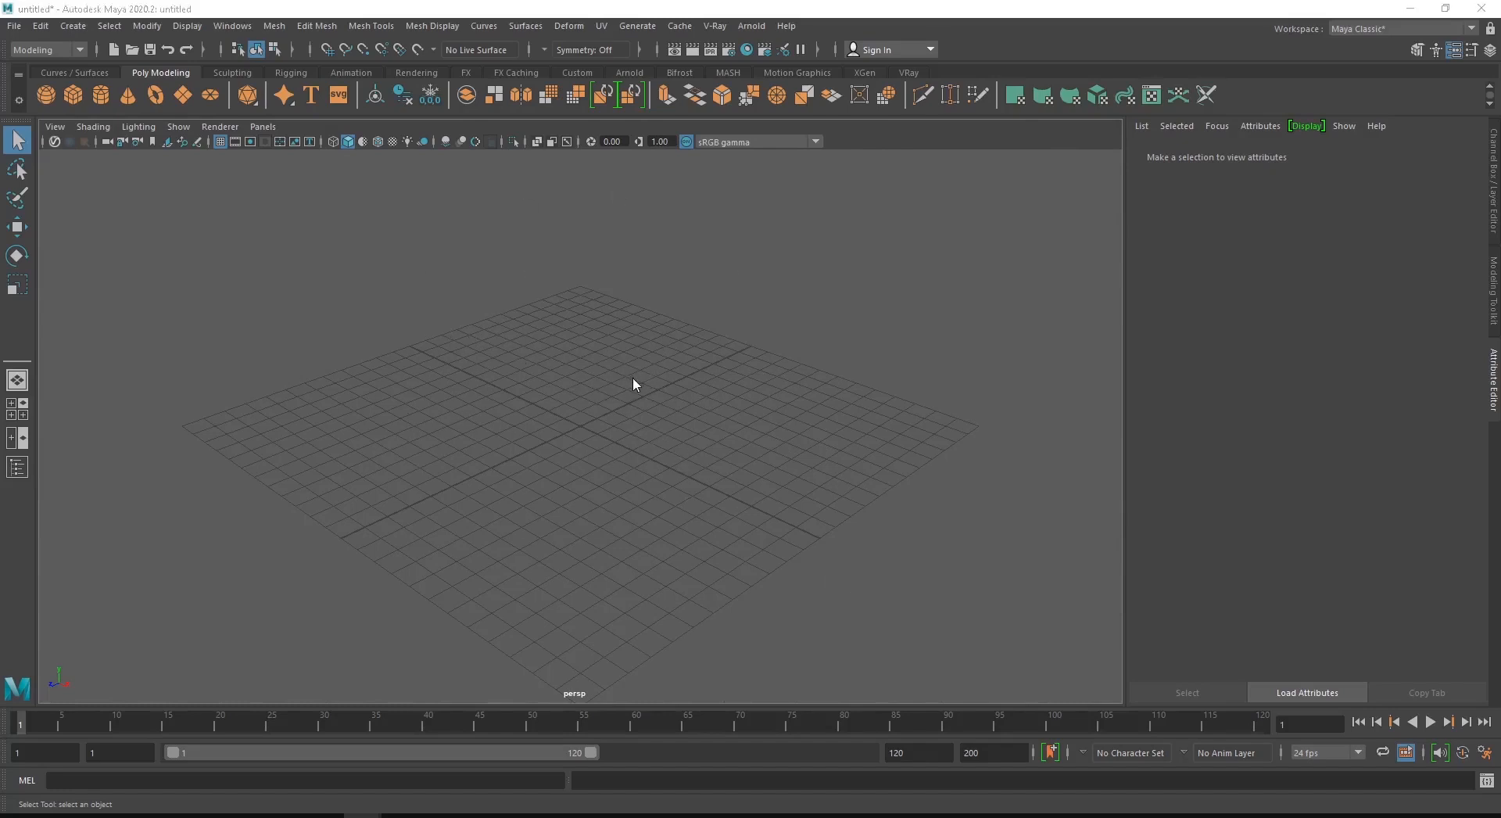
- In the front view, import concept.psd from the Desktop's Diorama_Course folder as an image plane
key("space")
left_click_drag(632, 420, 563, 428)
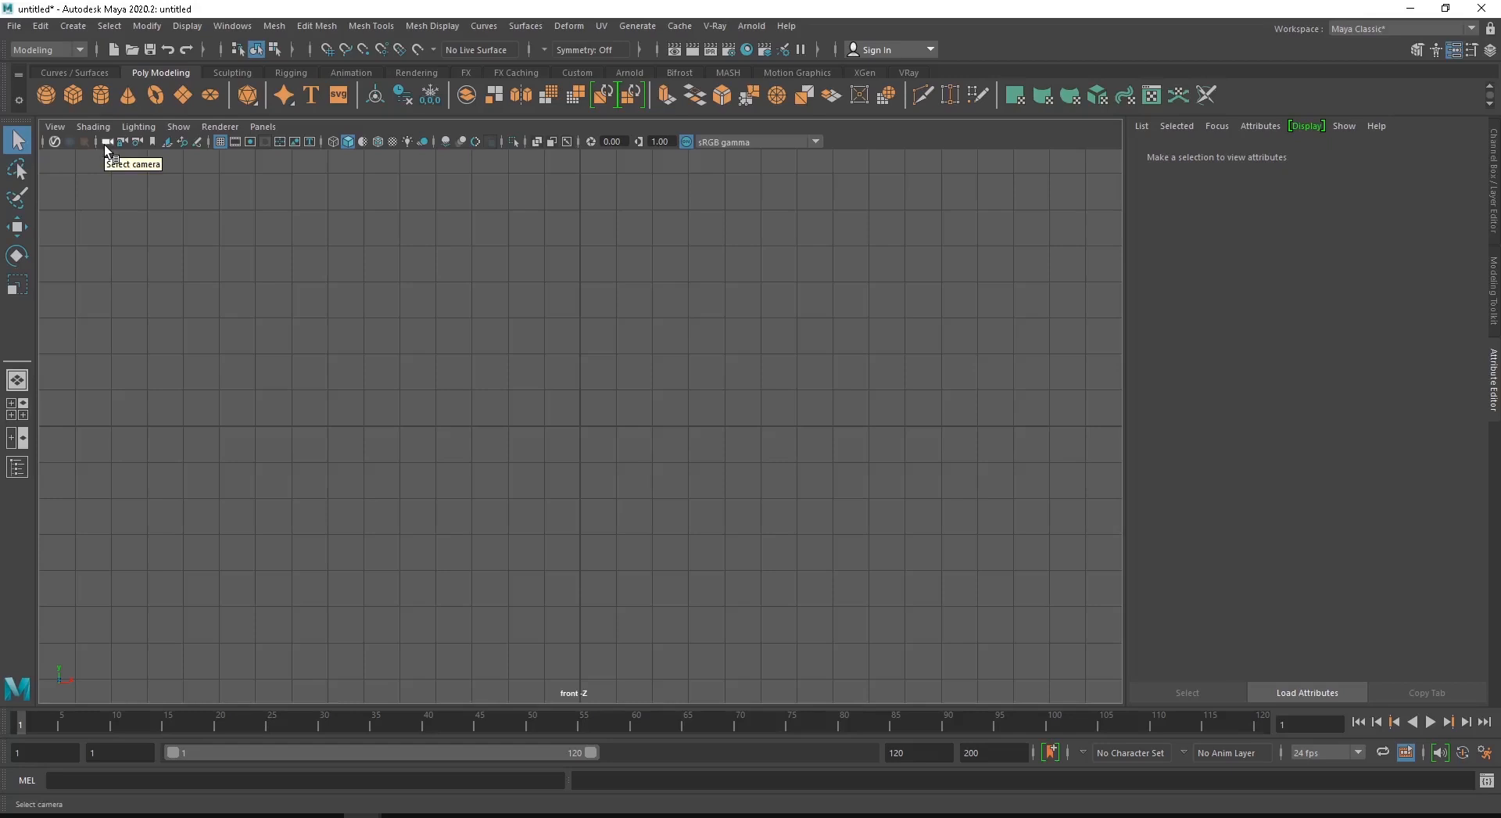
left_click(169, 144)
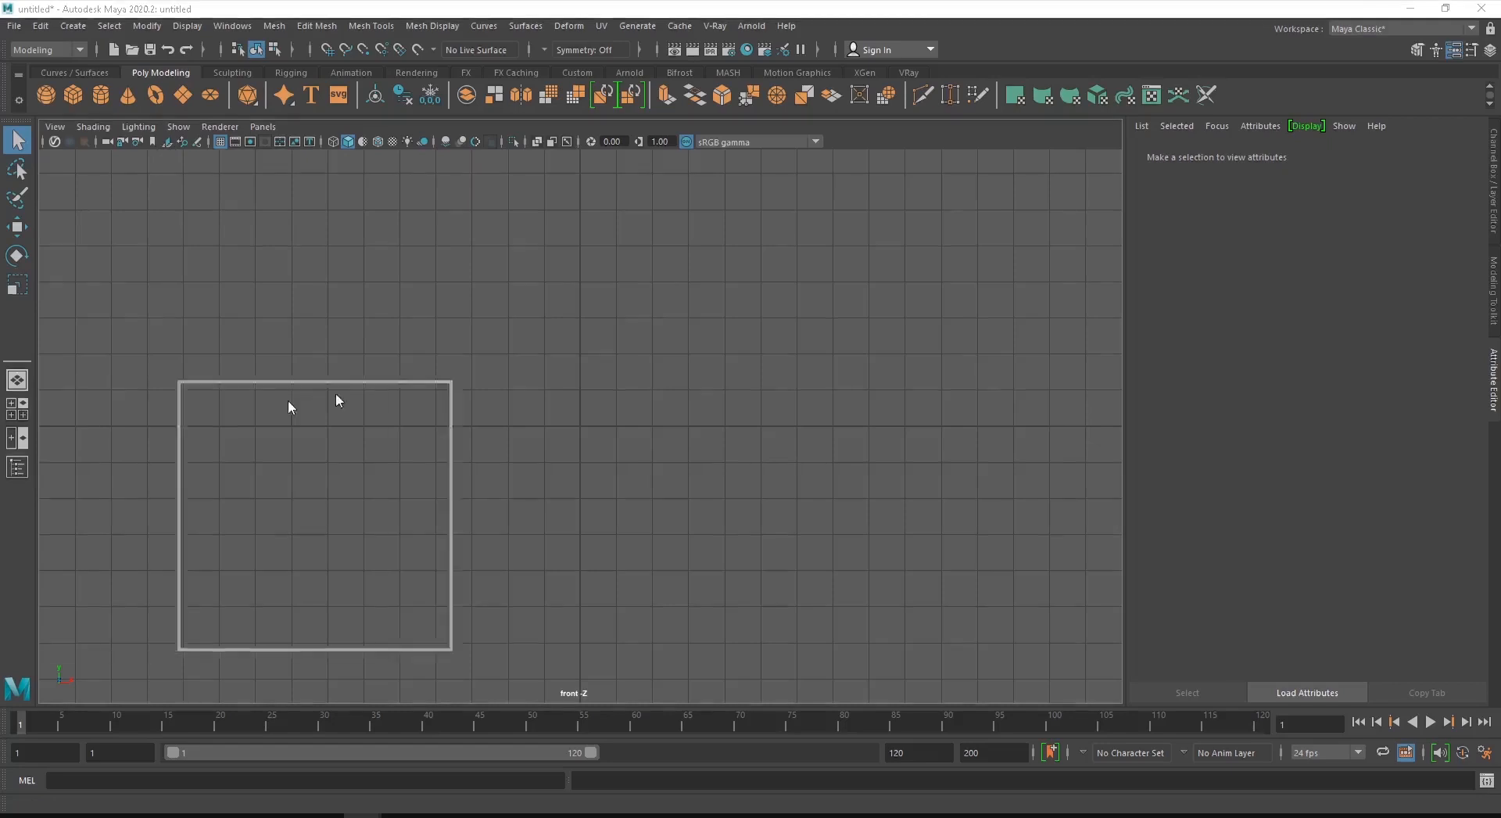
left_click_drag(685, 532, 901, 725)
left_click_drag(633, 273, 569, 175)
left_click(392, 246)
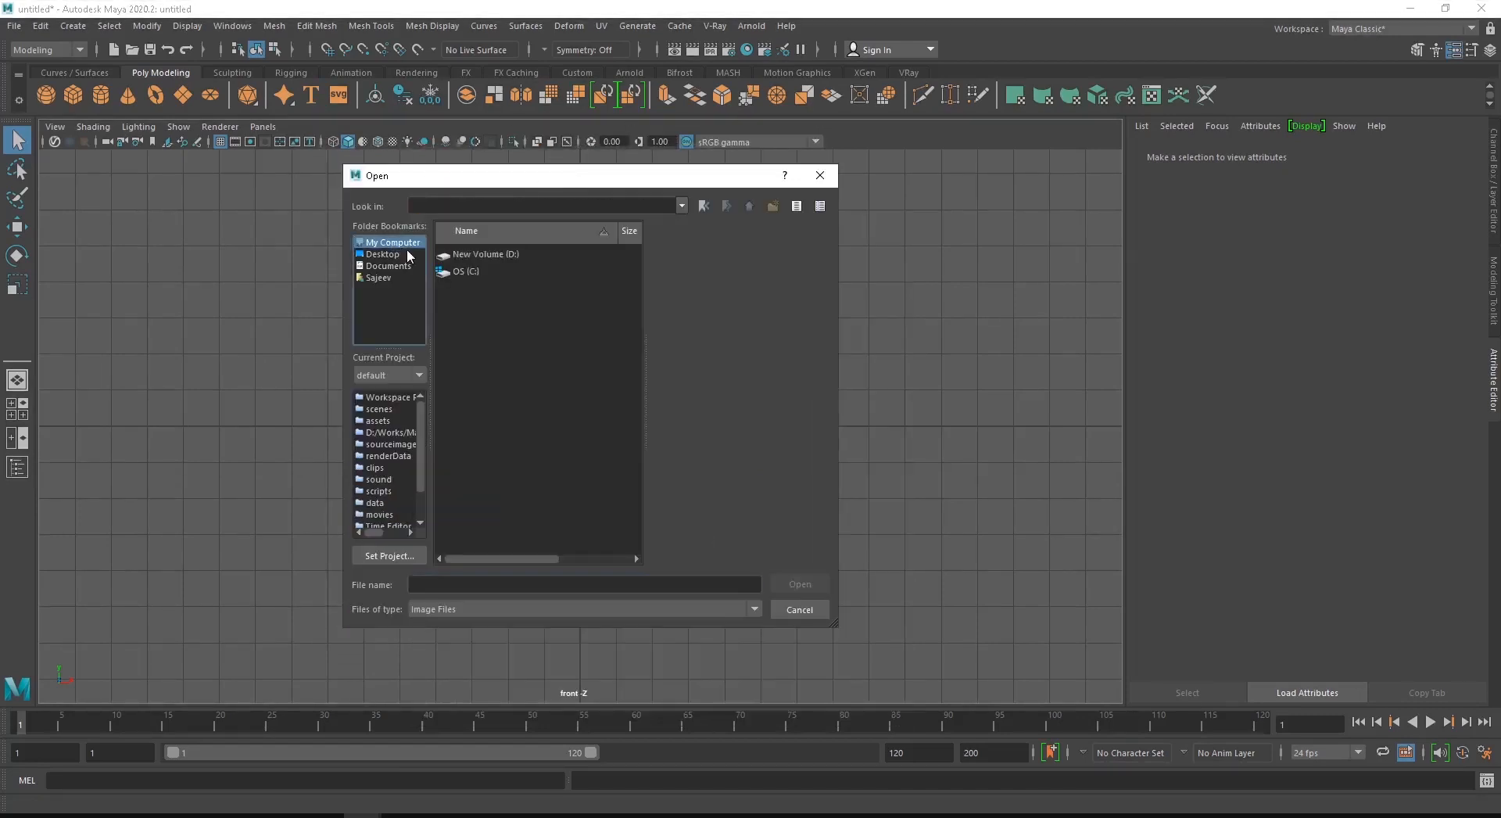
left_click(394, 256)
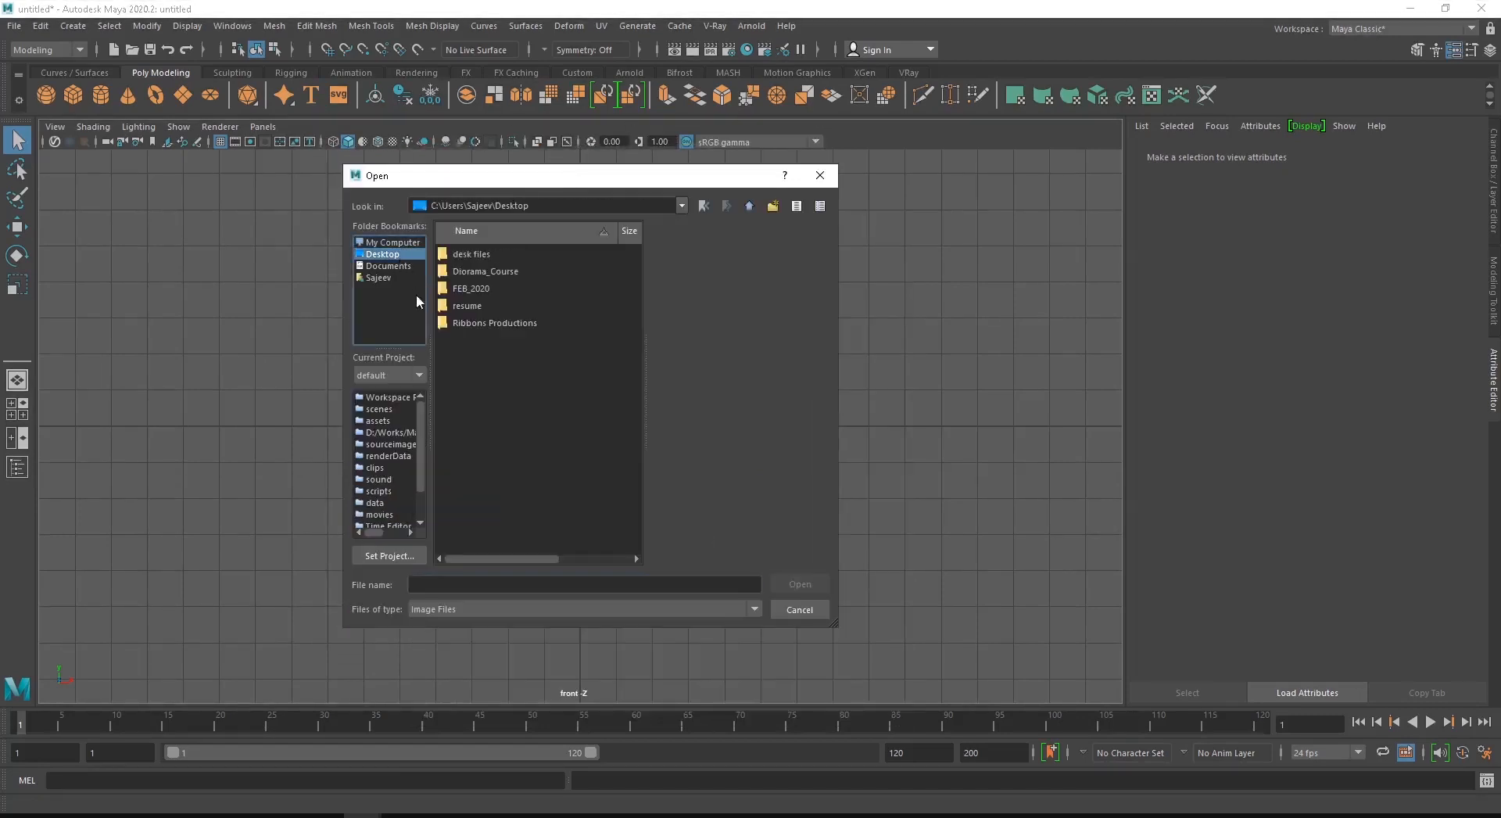
double_click(478, 270)
left_click(478, 288)
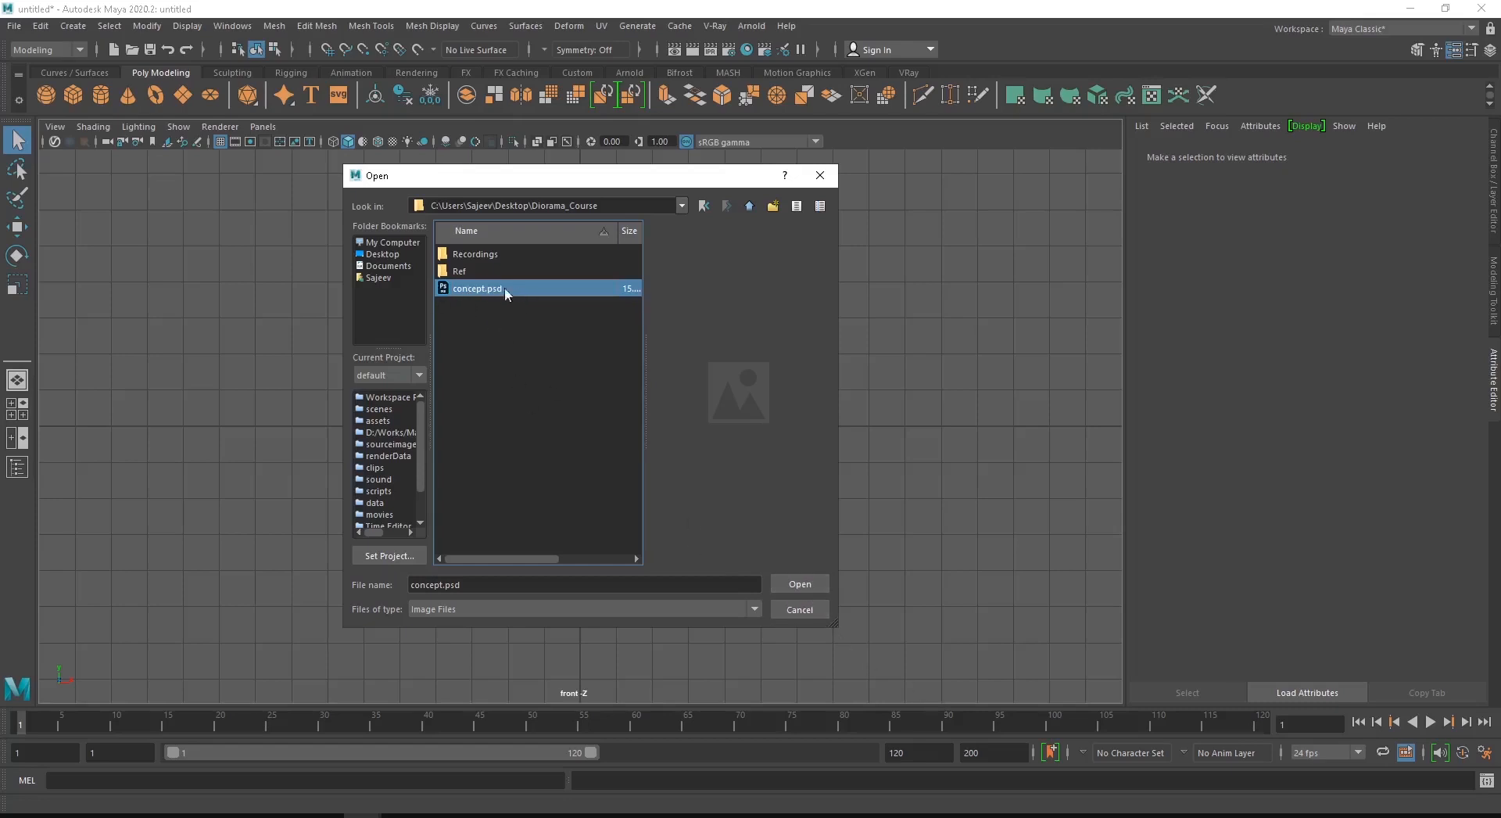
left_click(787, 591)
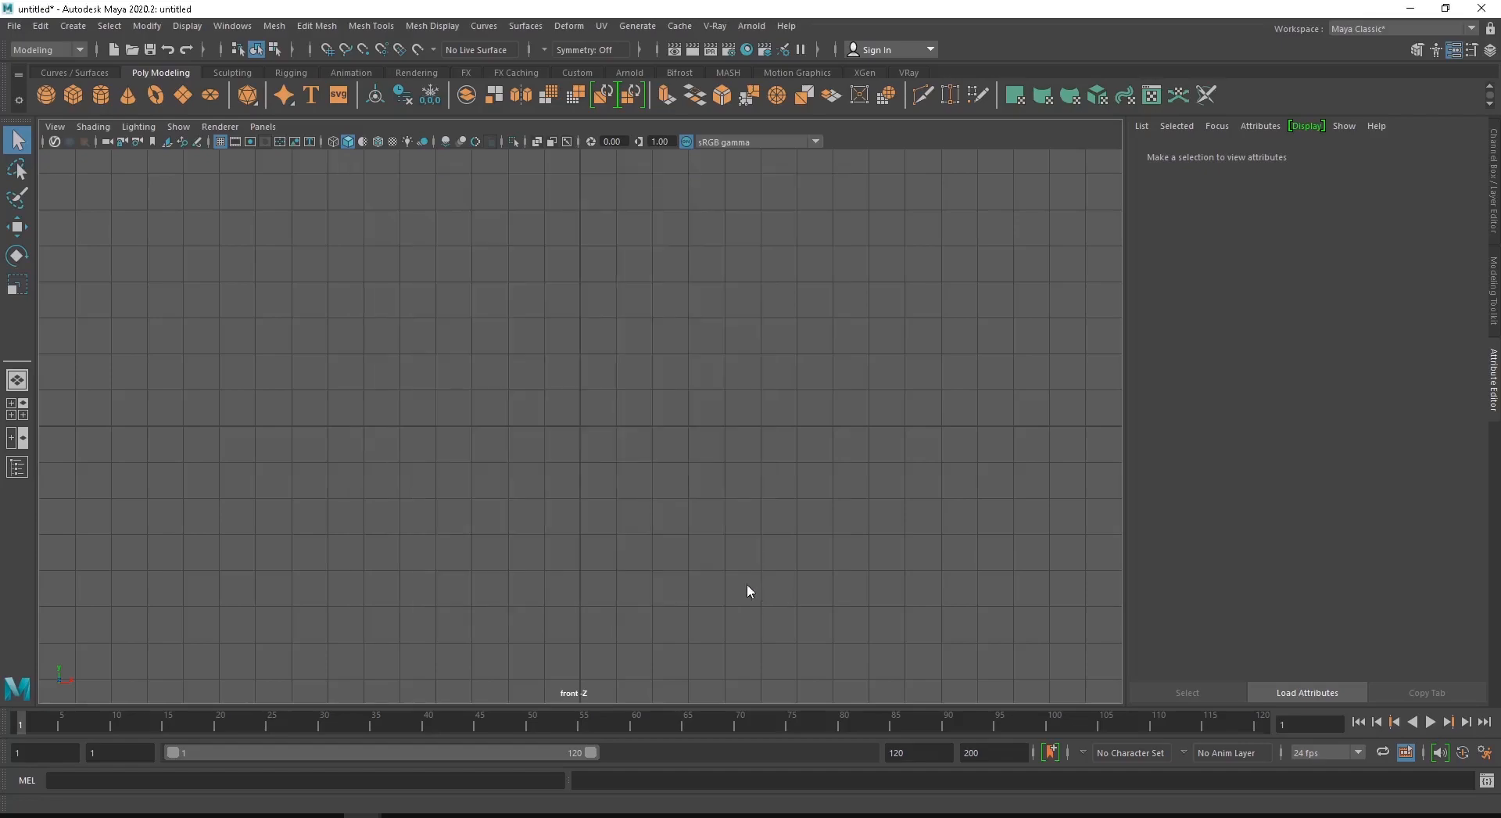
left_click(935, 438)
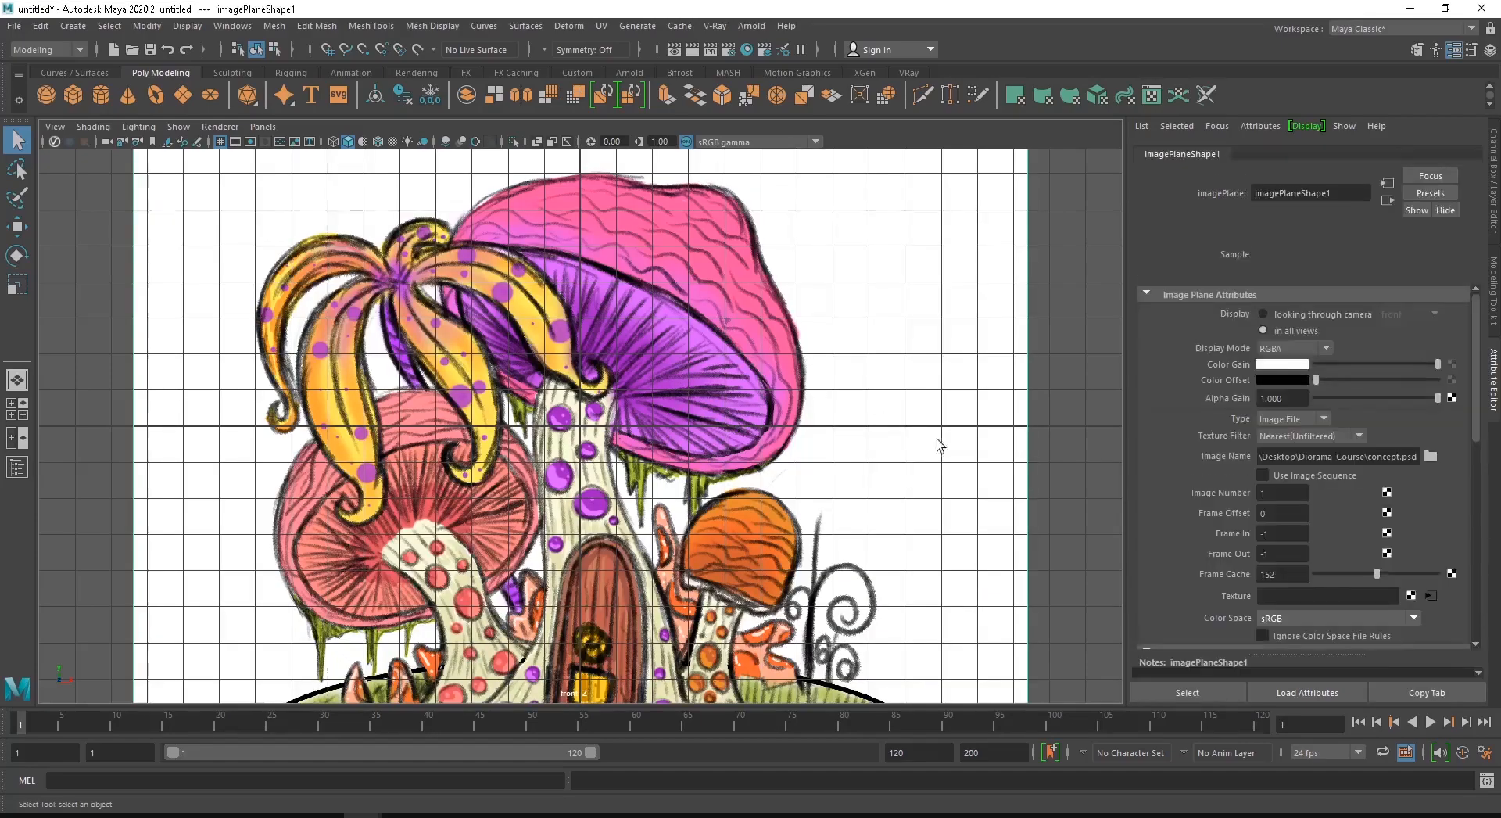
- Switch to the perspective view and select the concept image plane
key("f")
scroll(493, 466, "down", 2)
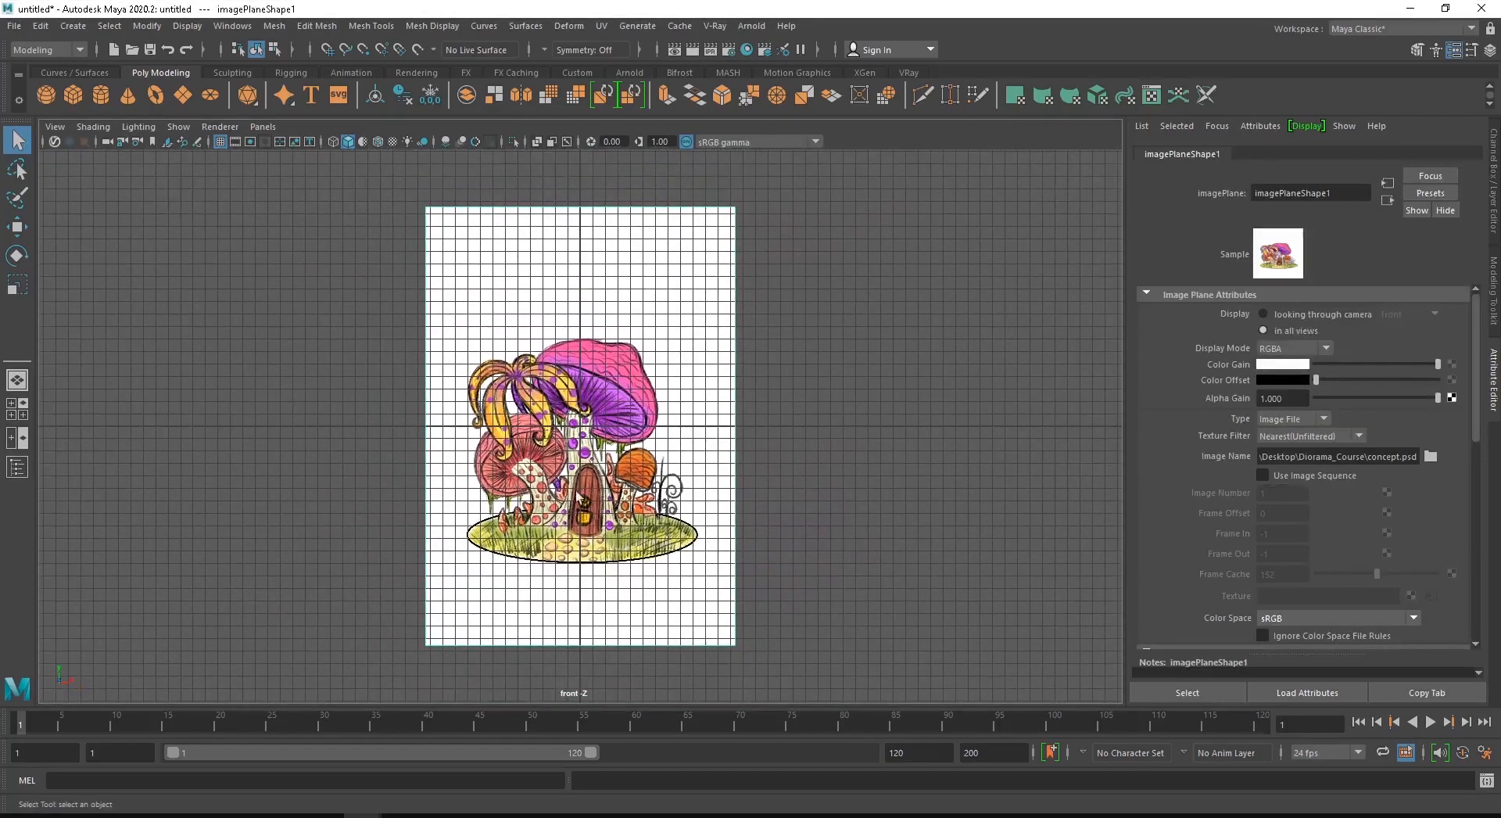
key("space")
left_click(715, 467)
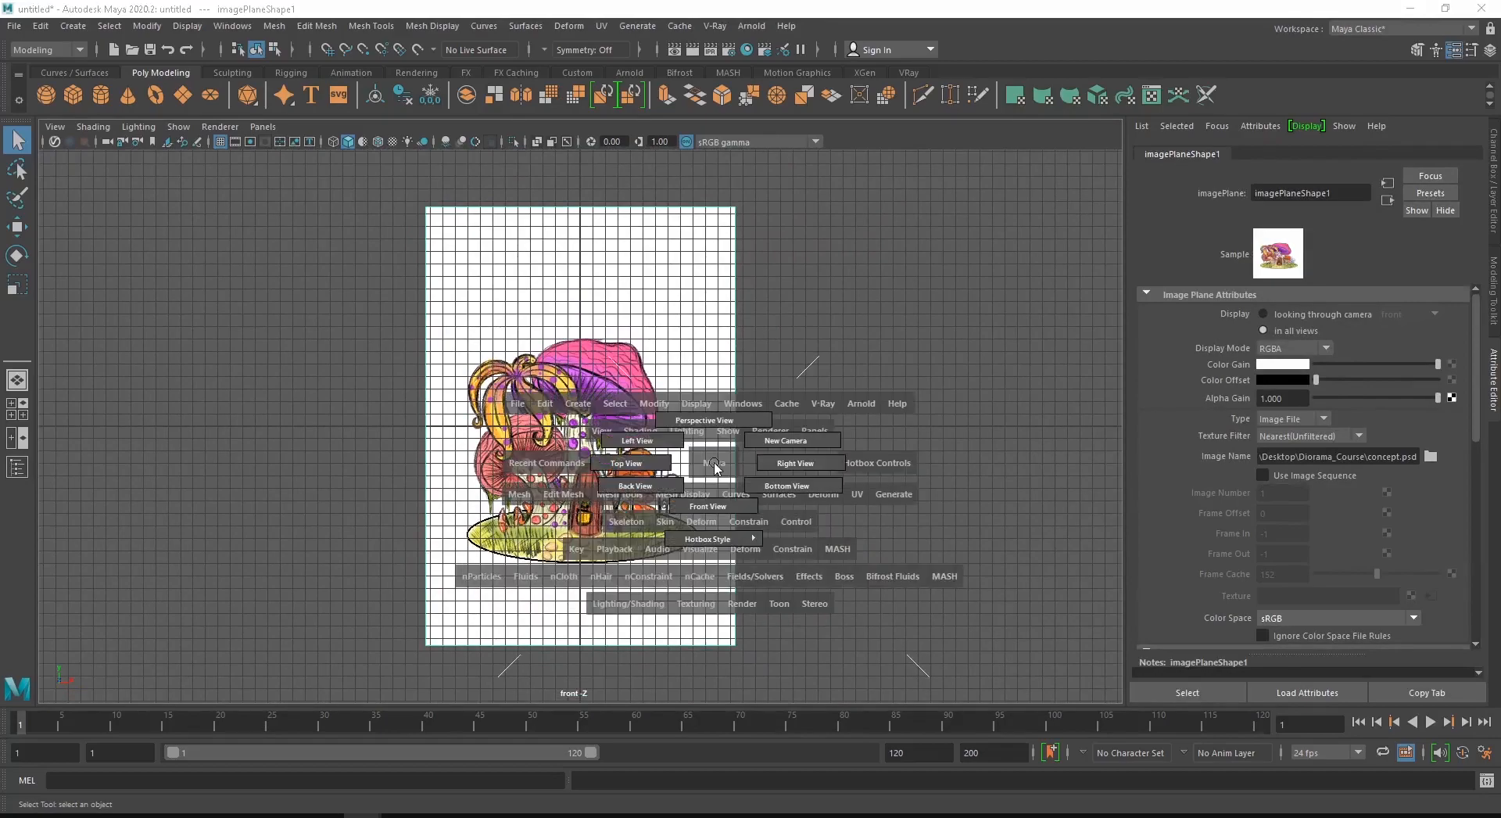
left_click_drag(714, 462, 715, 411)
left_click_drag(463, 429, 547, 377, "alt")
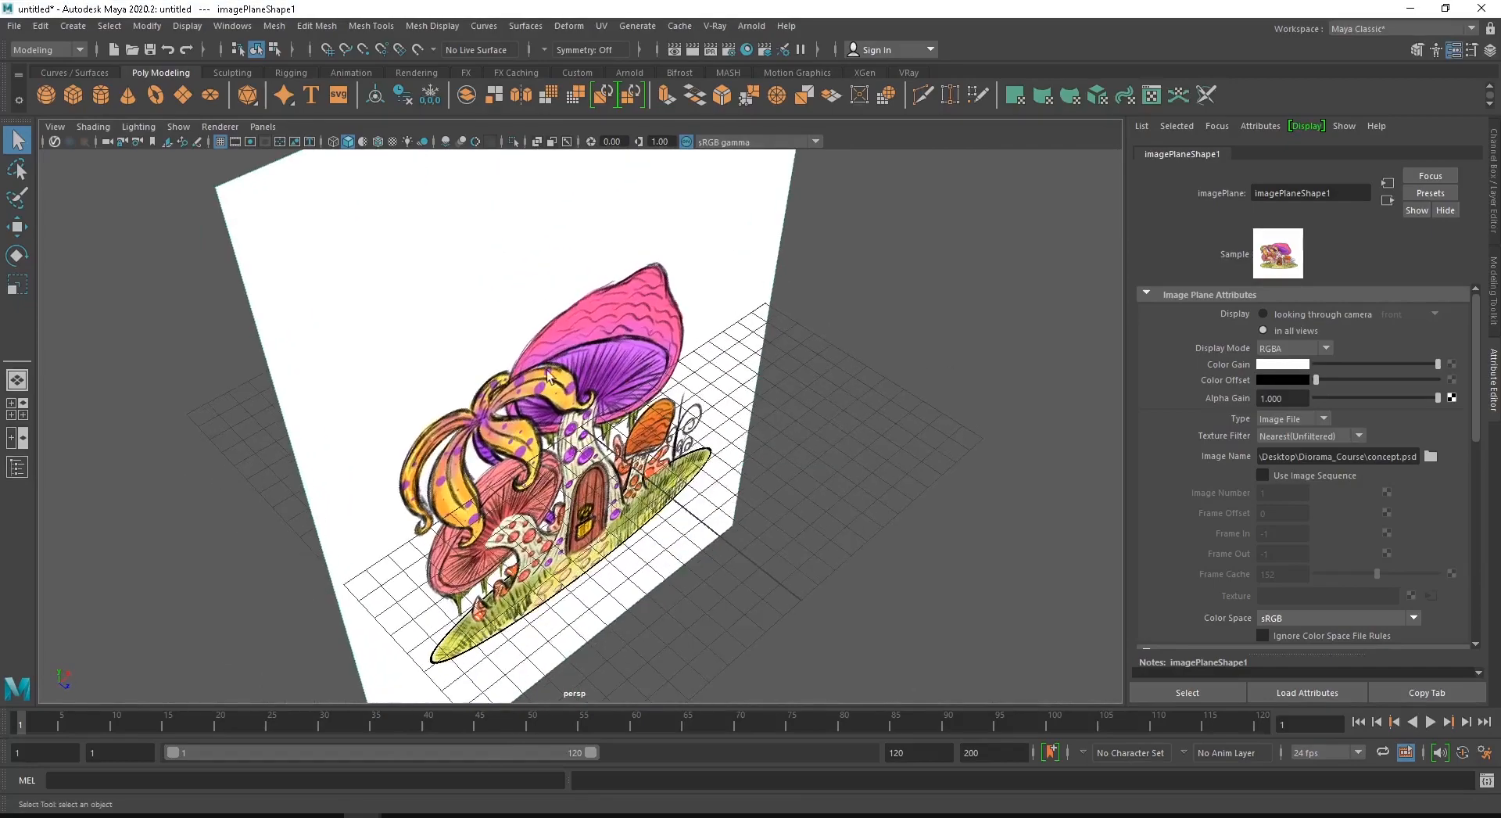
left_click_drag(627, 472, 569, 422, "alt")
left_click(569, 422)
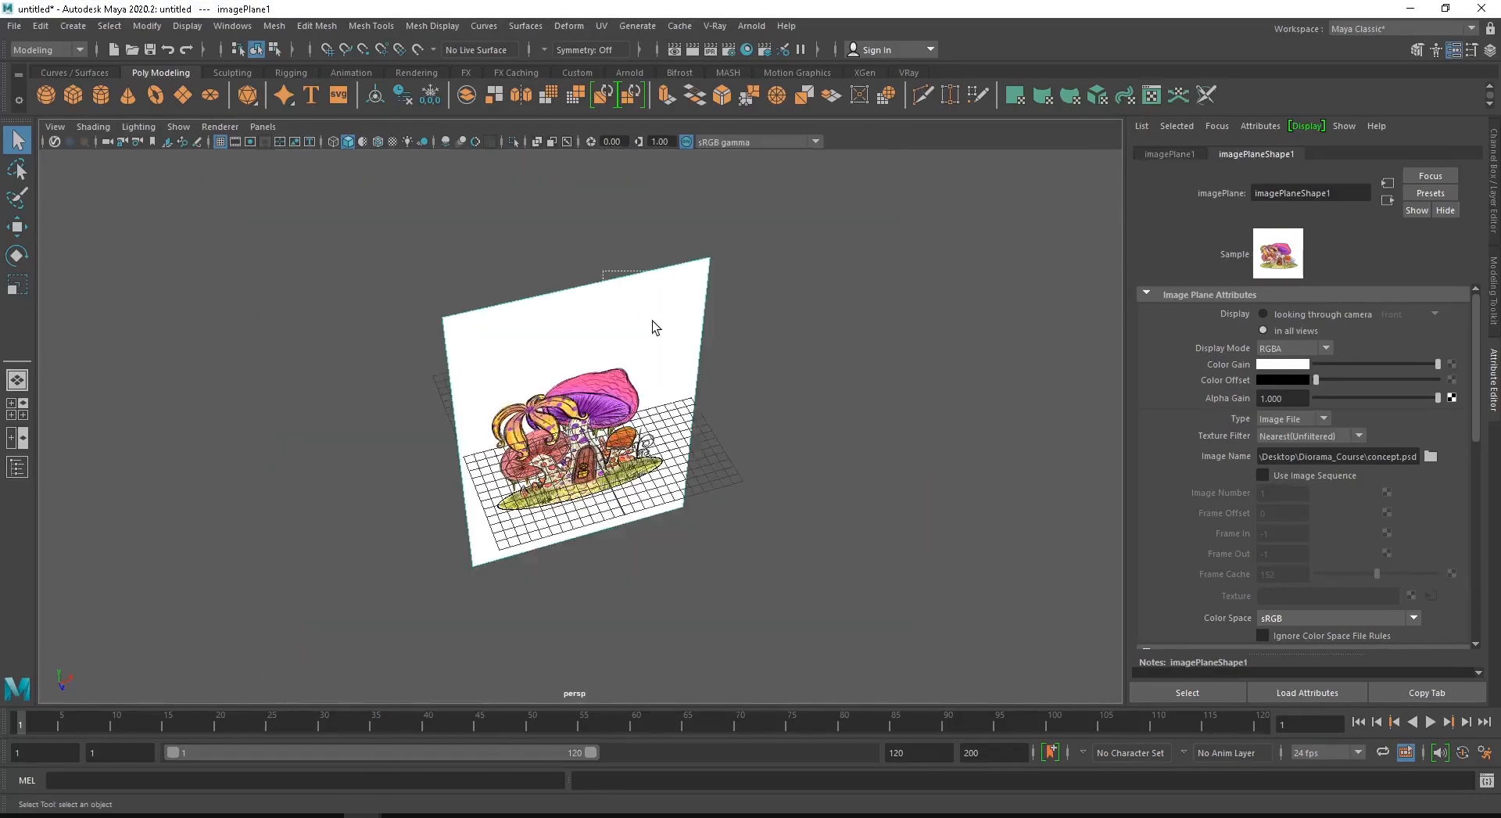
left_click_drag(653, 321, 687, 325, "alt")
- Try to move the image plane along its X and Y axes
key("w")
scroll(404, 442, "up", 5)
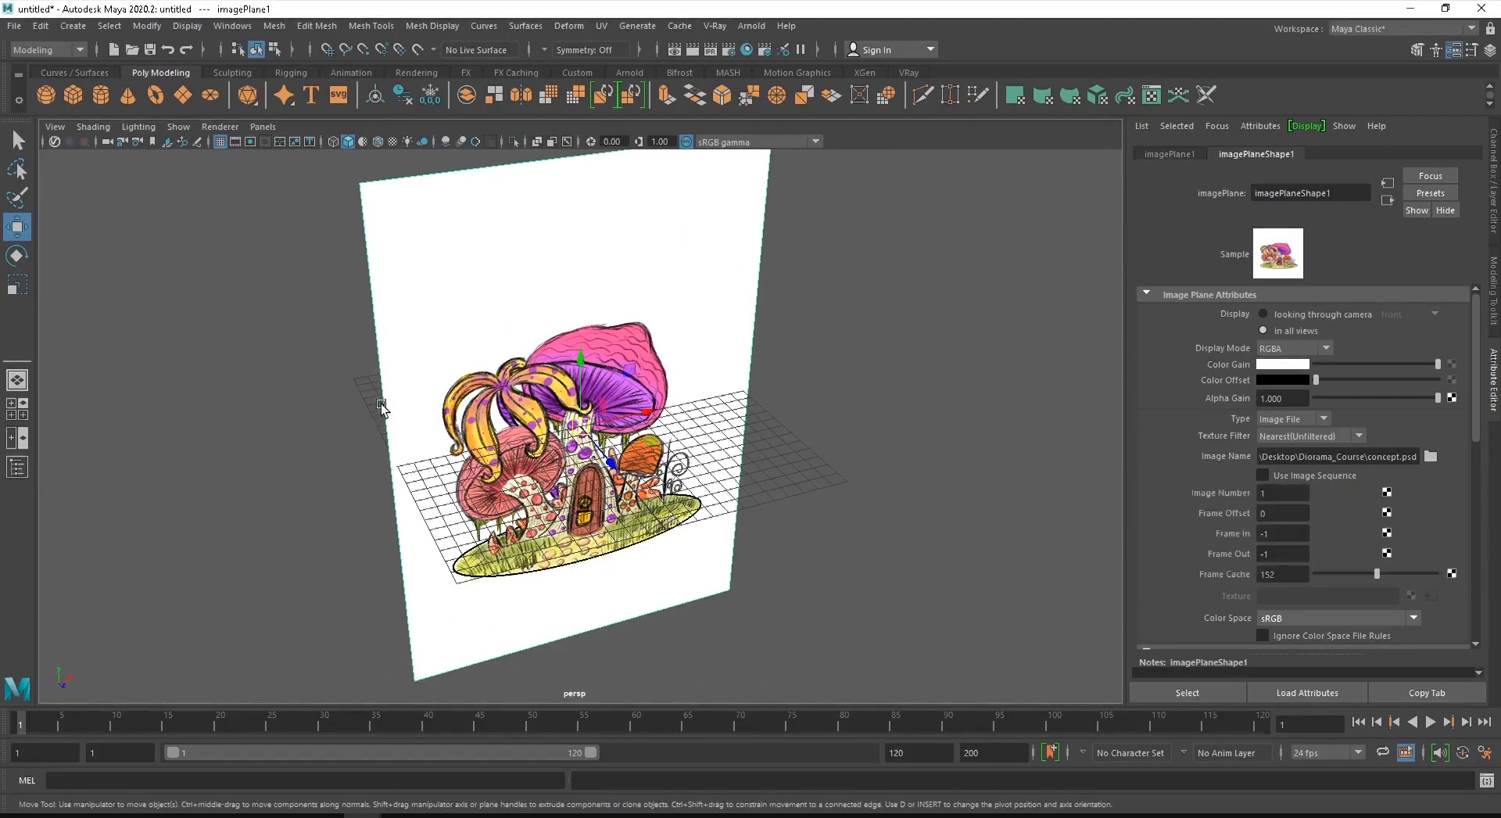
left_click_drag(697, 483, 489, 409, "alt")
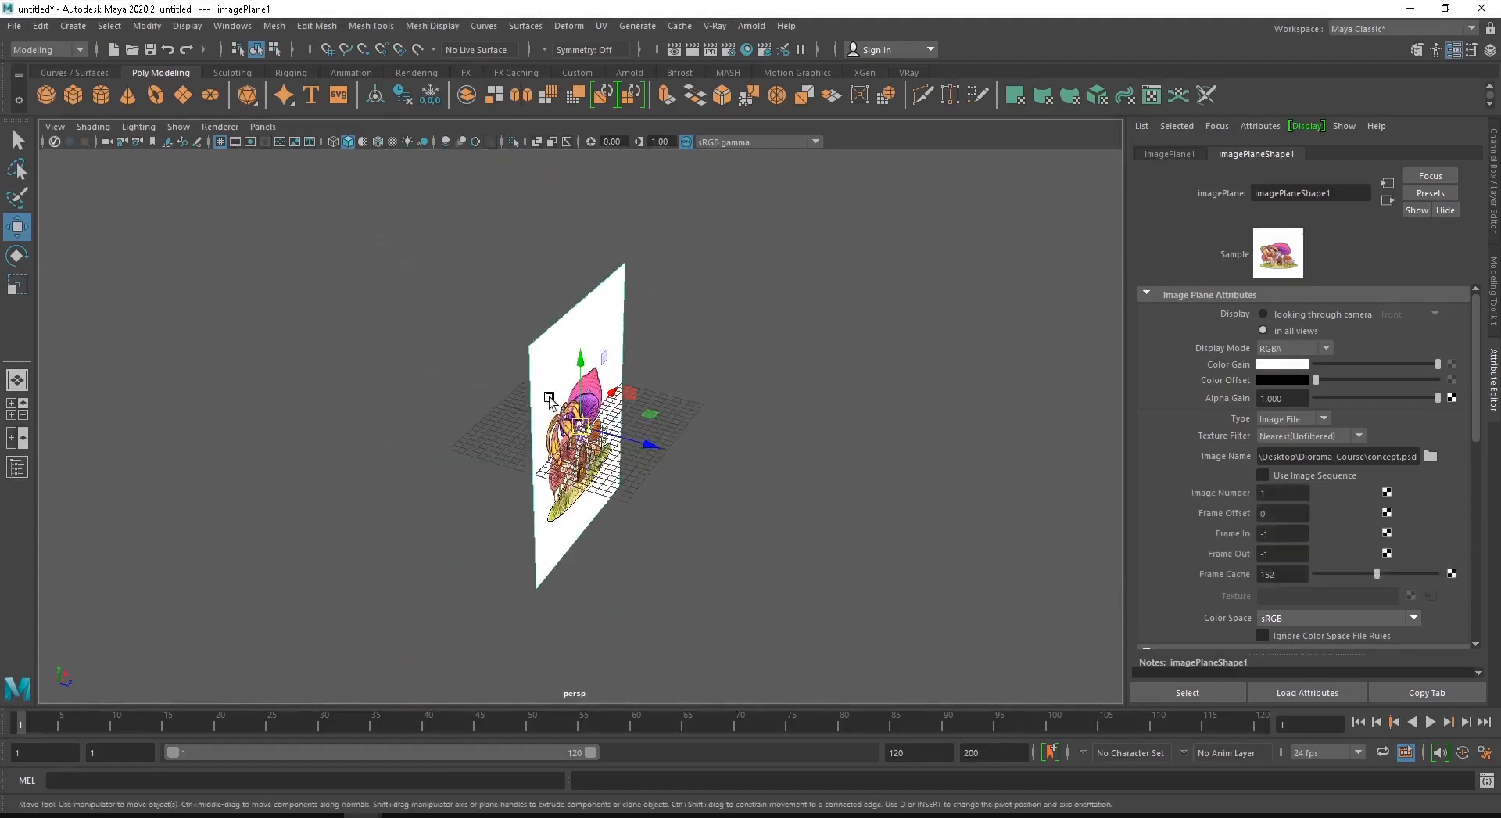
left_click_drag(613, 391, 582, 361)
key("ctrl+z")
key("ctrl+z")
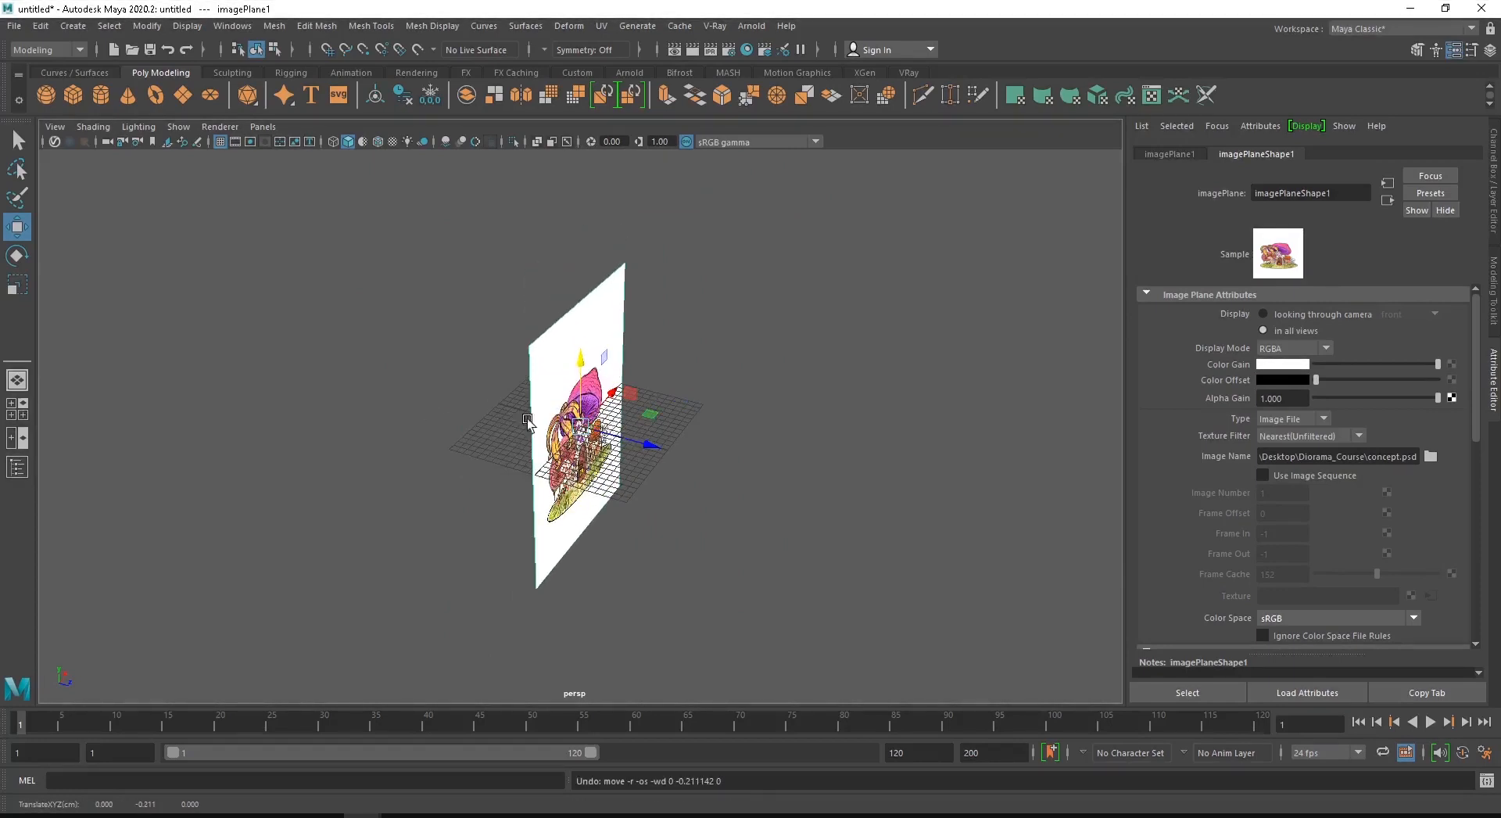
- Try to rotate the image plane about its X axis and scale it along X
left_click(17, 254)
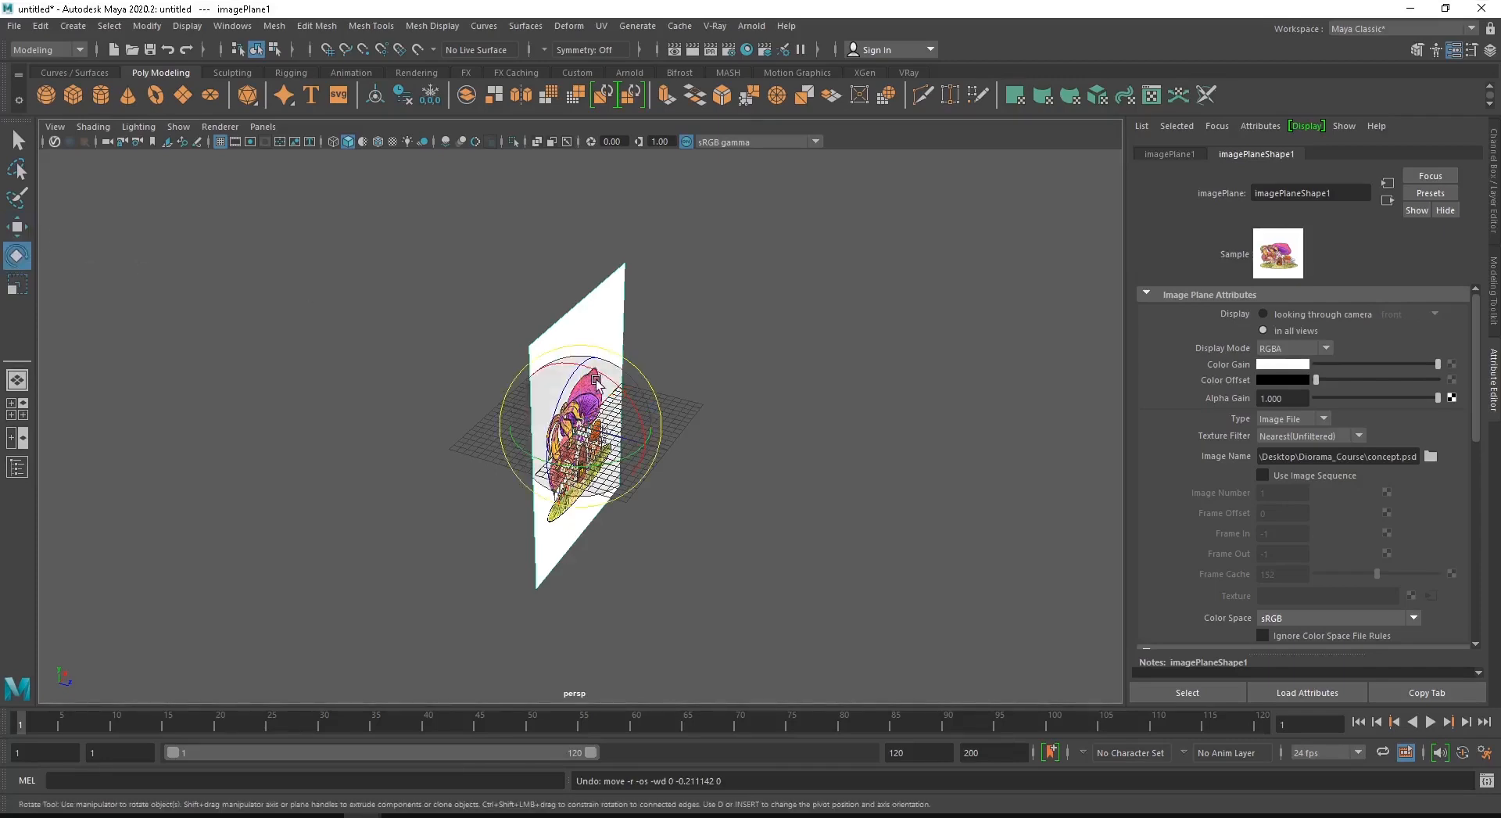
mouse_move(580, 358)
left_mouse_down()
mouse_move(594, 375)
mouse_move(589, 336)
mouse_move(603, 351)
left_mouse_up()
key("ctrl+z")
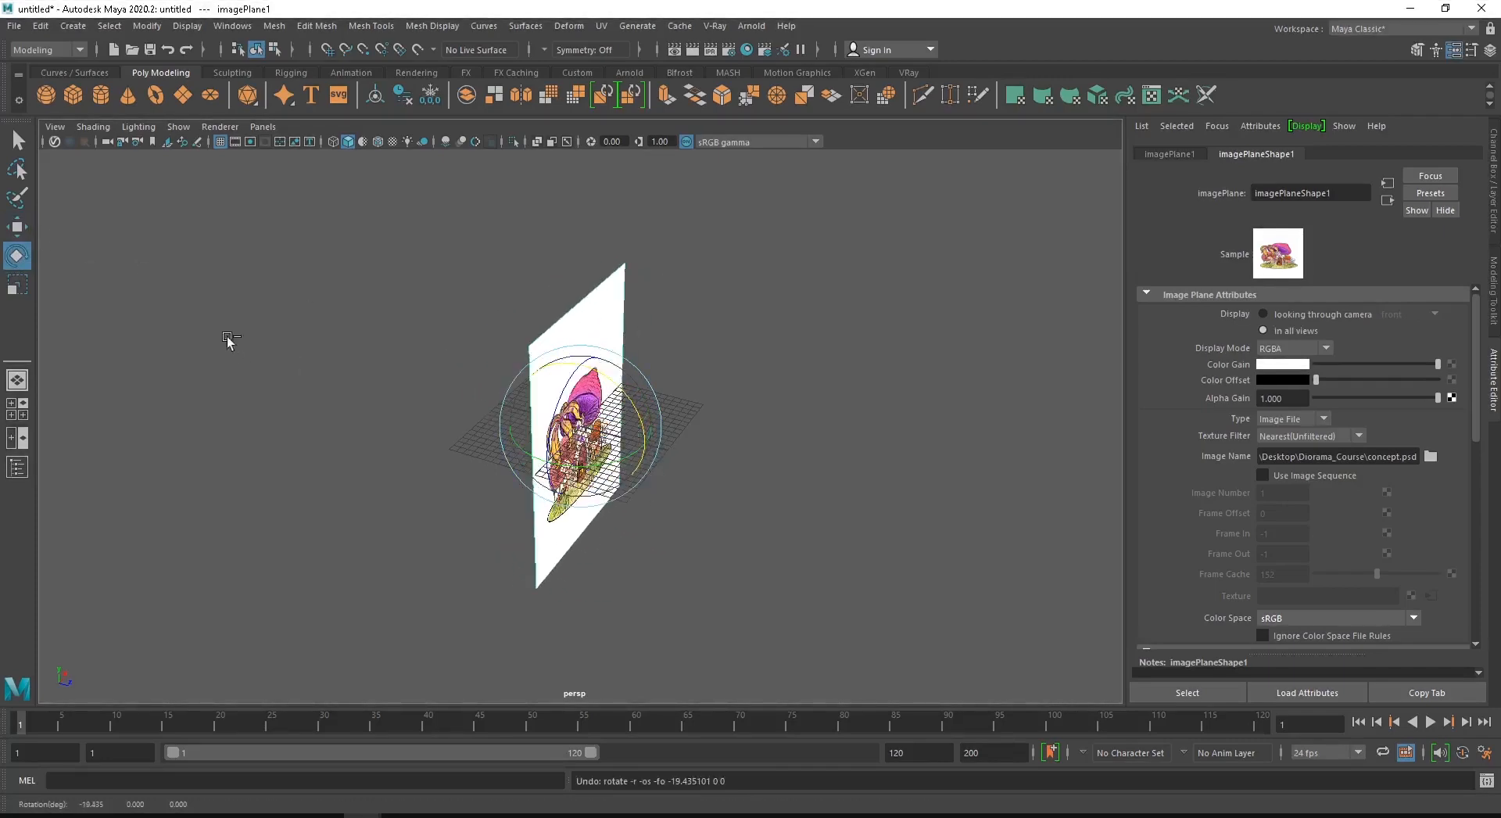
left_click(17, 284)
left_click_drag(647, 410, 643, 389)
key("ctrl+z")
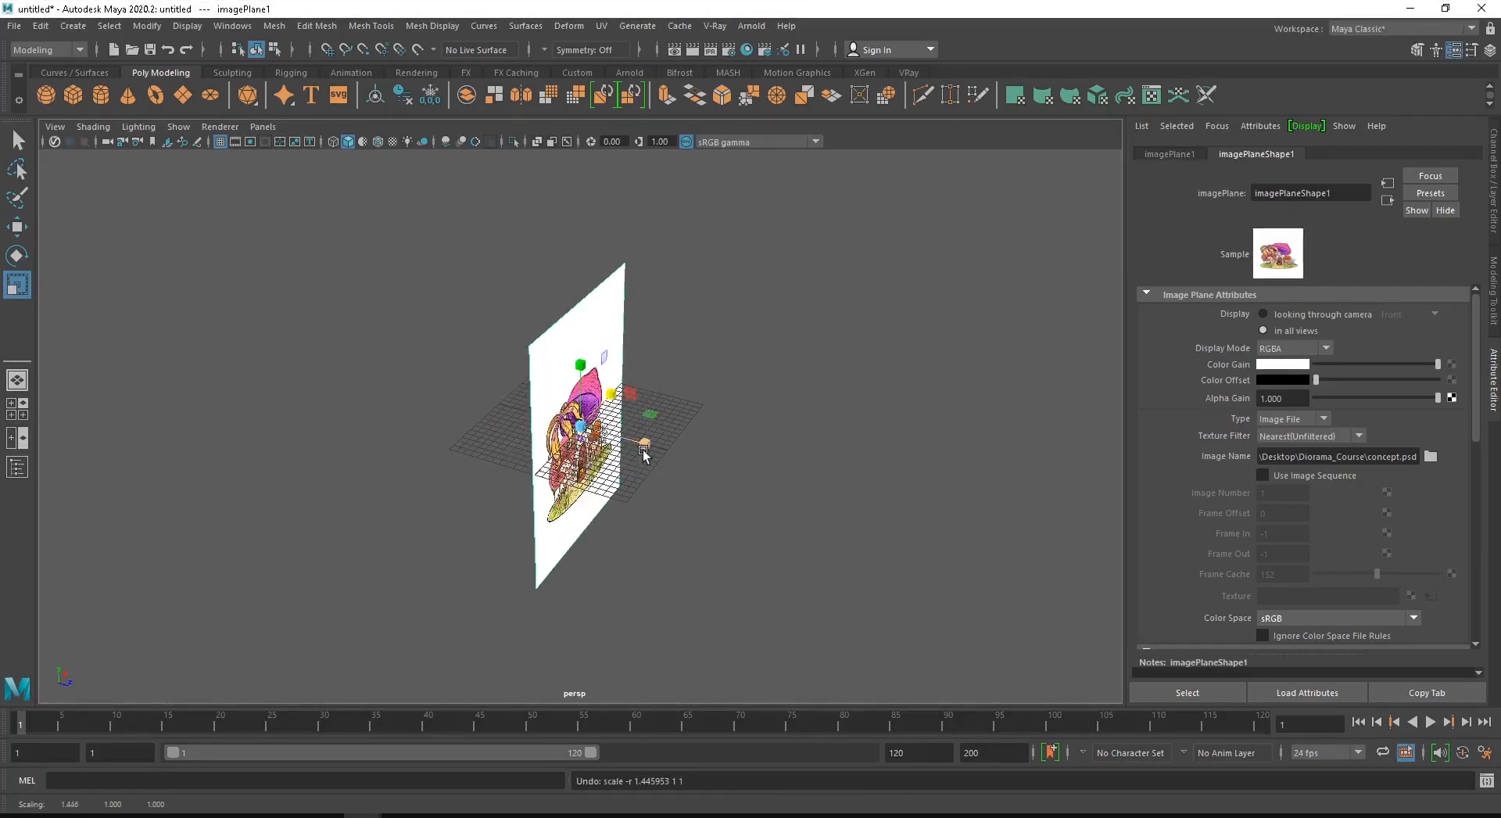
- Cycle through the Move, Rotate and Scale tools on the selected image plane to view their manipulators
left_click_drag(644, 445, 558, 444, "alt")
scroll(522, 448, "up", 3)
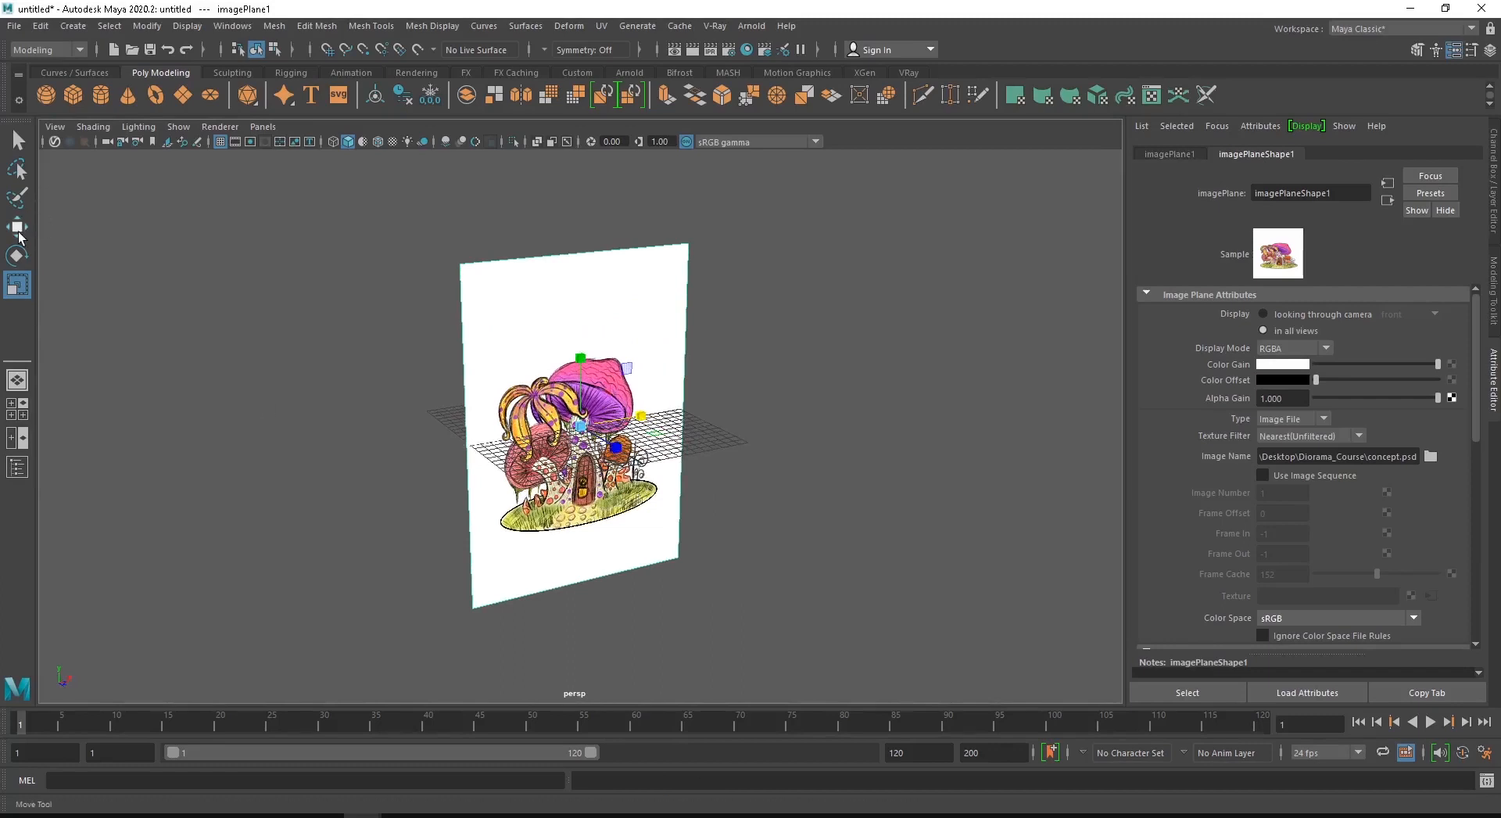
key("w")
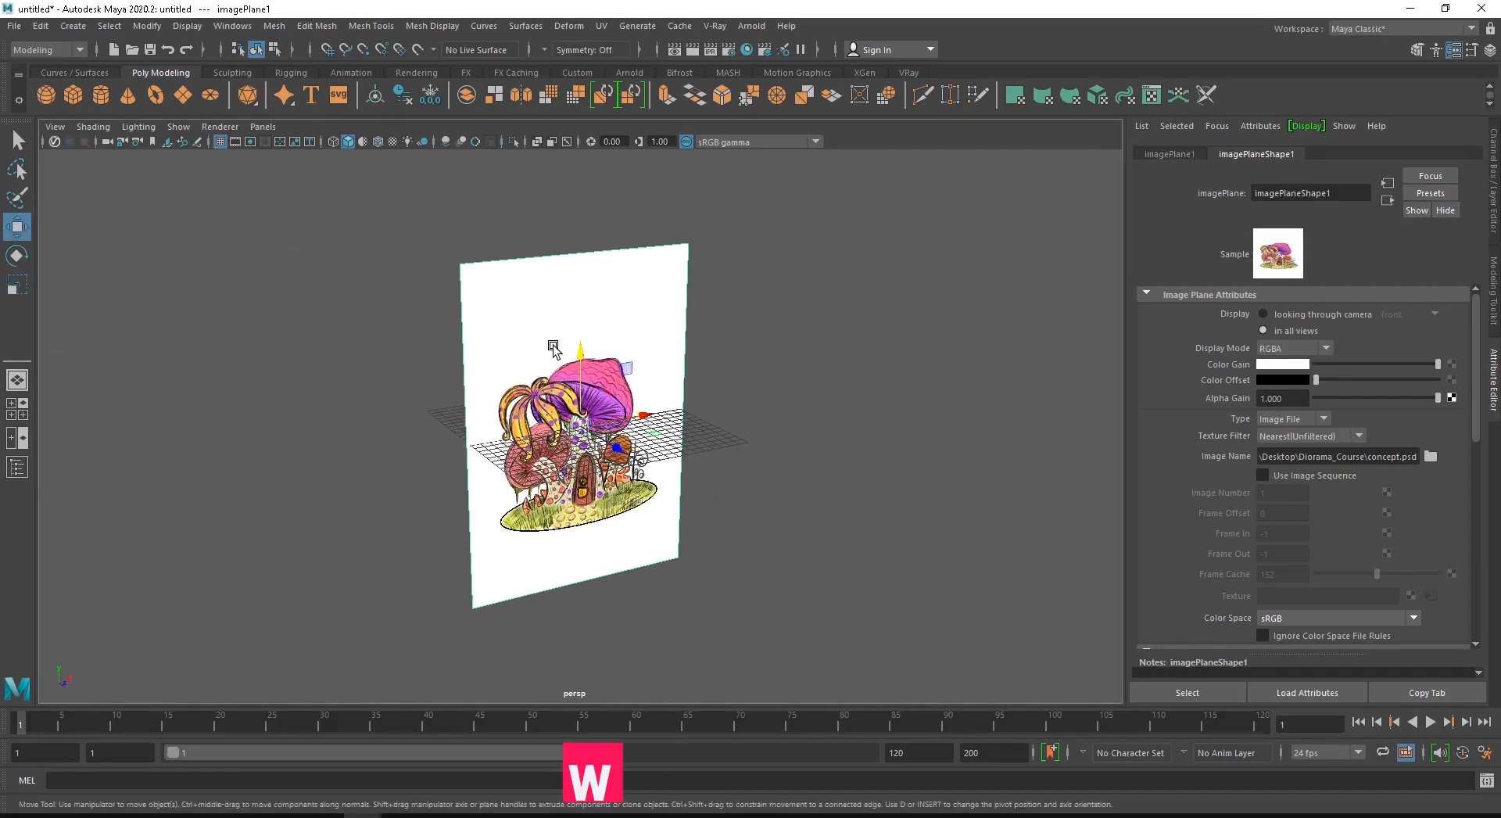
left_click_drag(567, 383, 645, 437, "alt")
key("e")
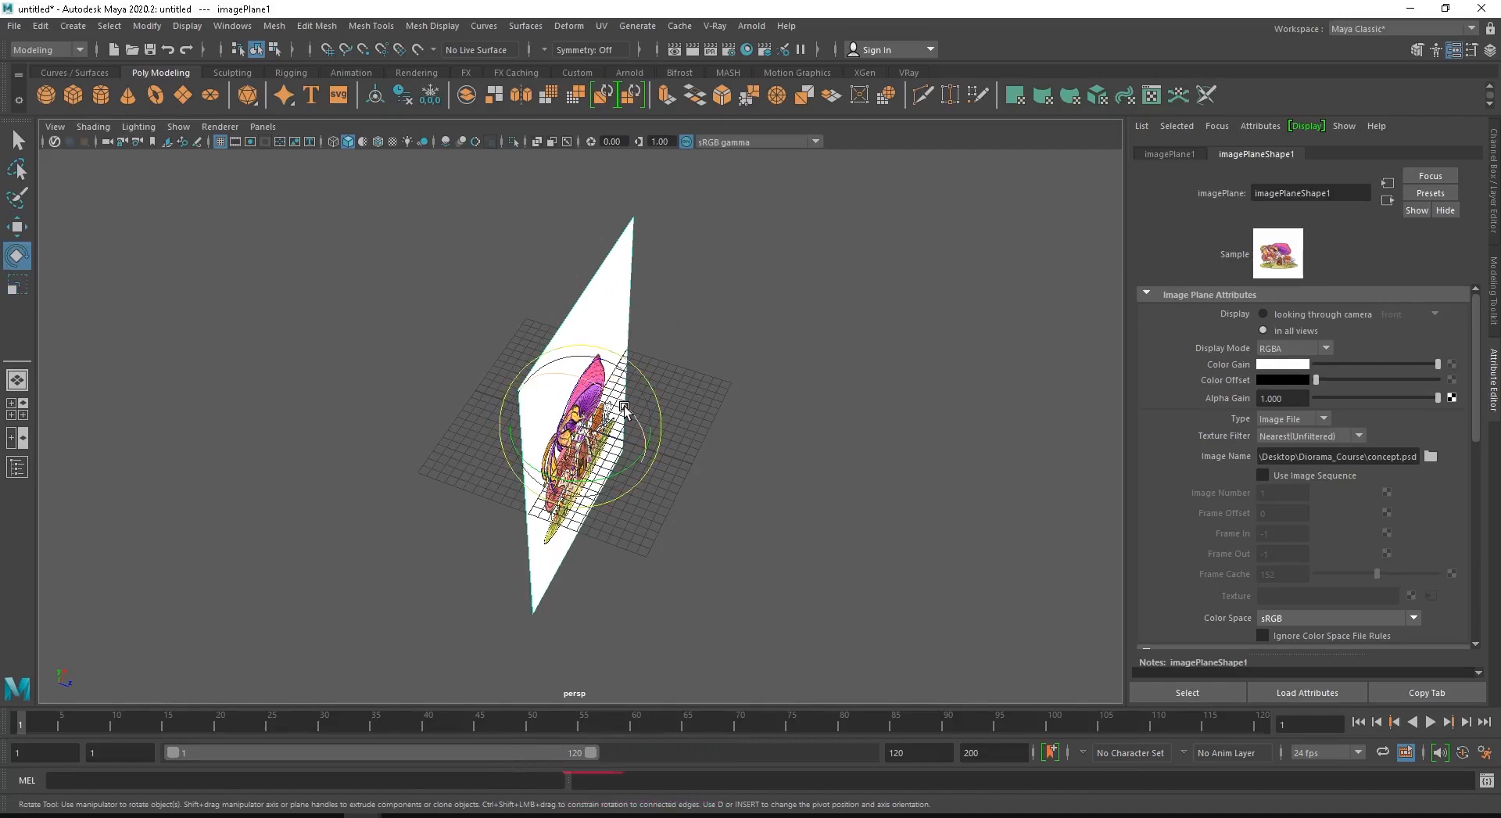
key("r")
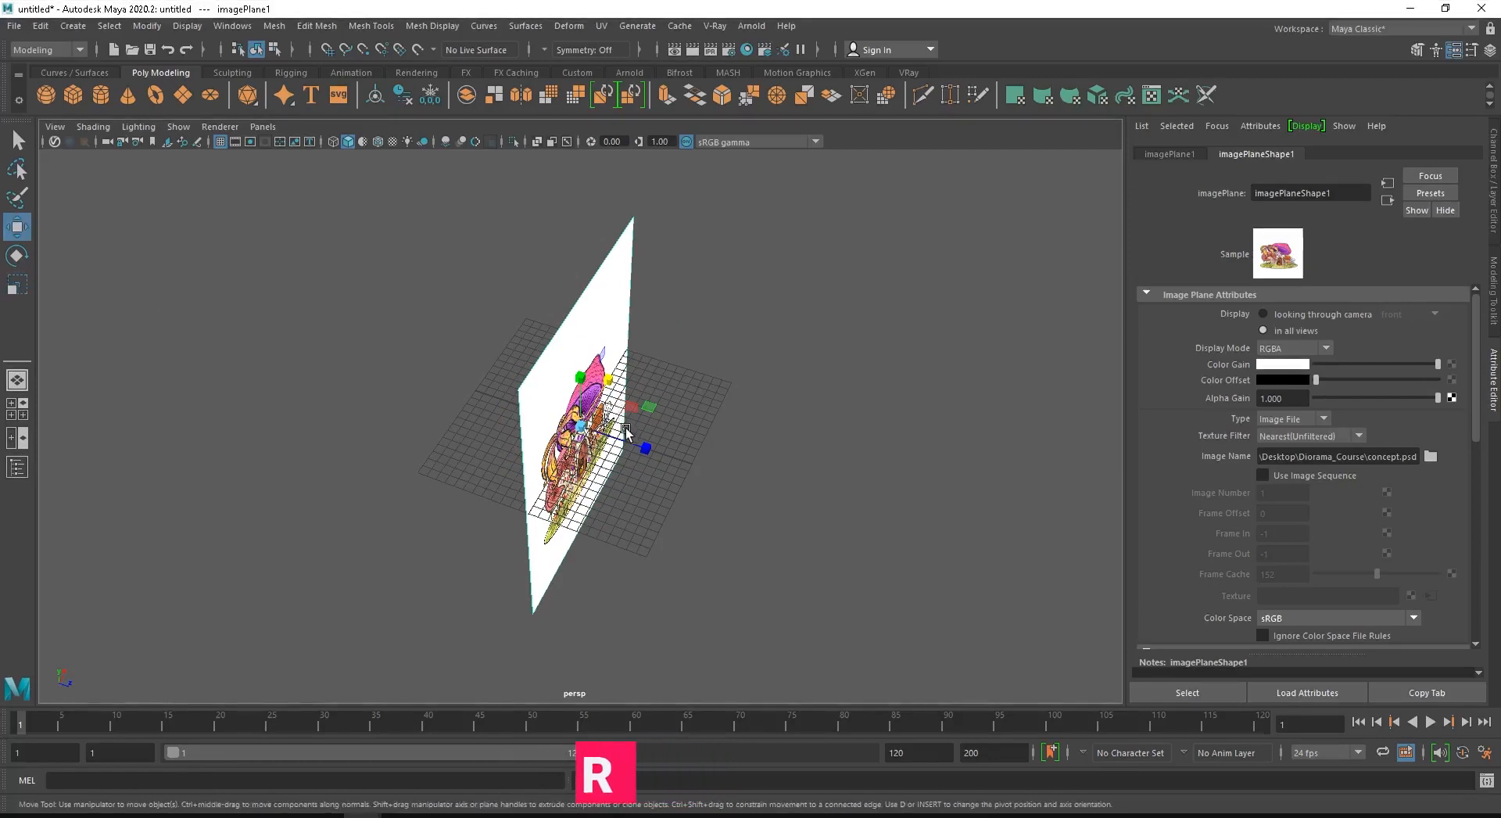
- Raise the image plane until the drawn ground's lower edge sits on the front view's horizontal axis, and push it back along Z to the grid's rear edge
key("w")
left_click_drag(652, 451, 483, 467)
key("space")
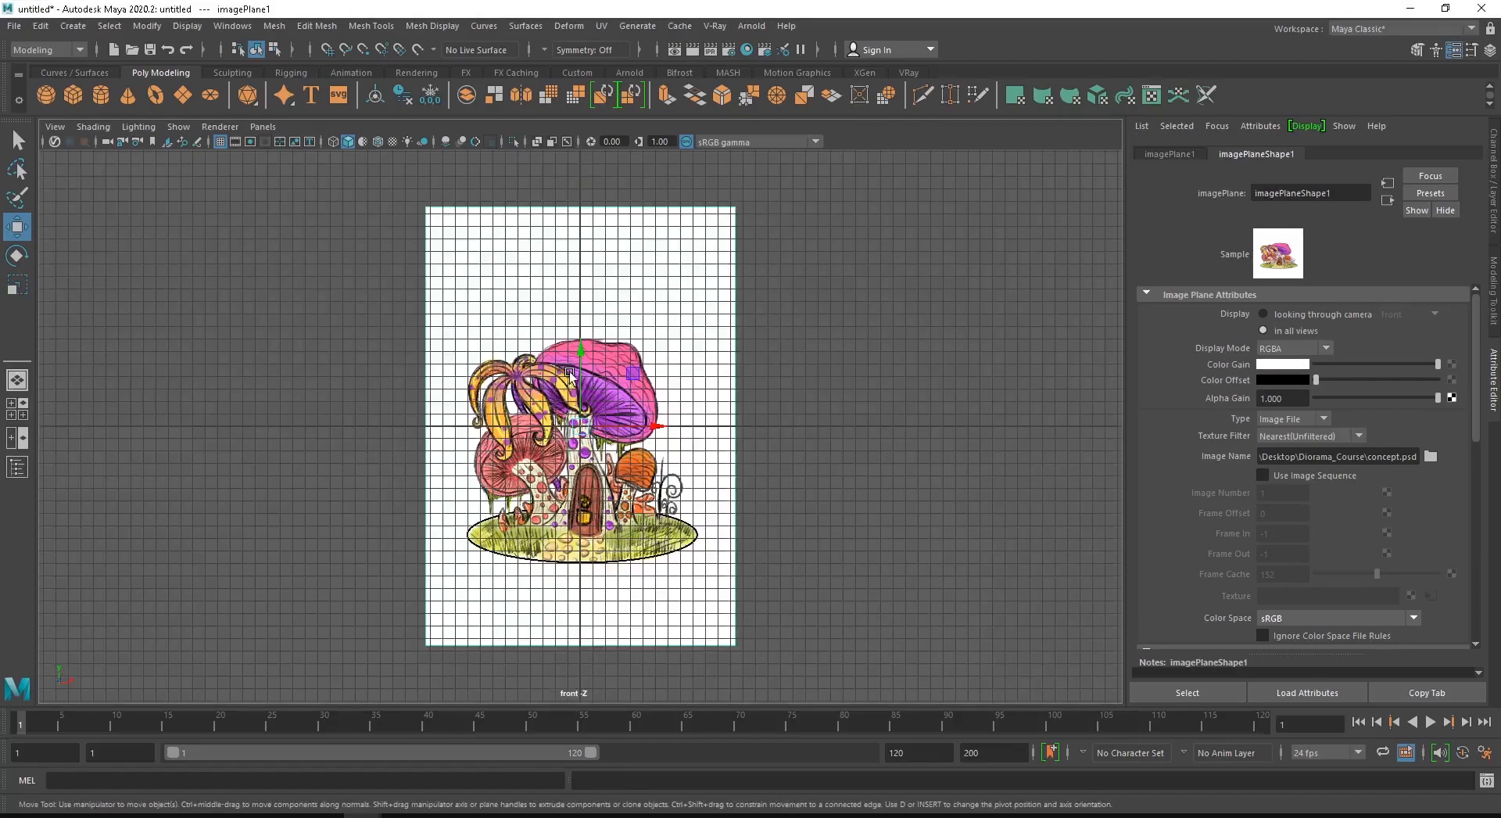
left_click_drag(592, 349, 581, 221)
right_click_drag(339, 310, 1141, 502, "alt")
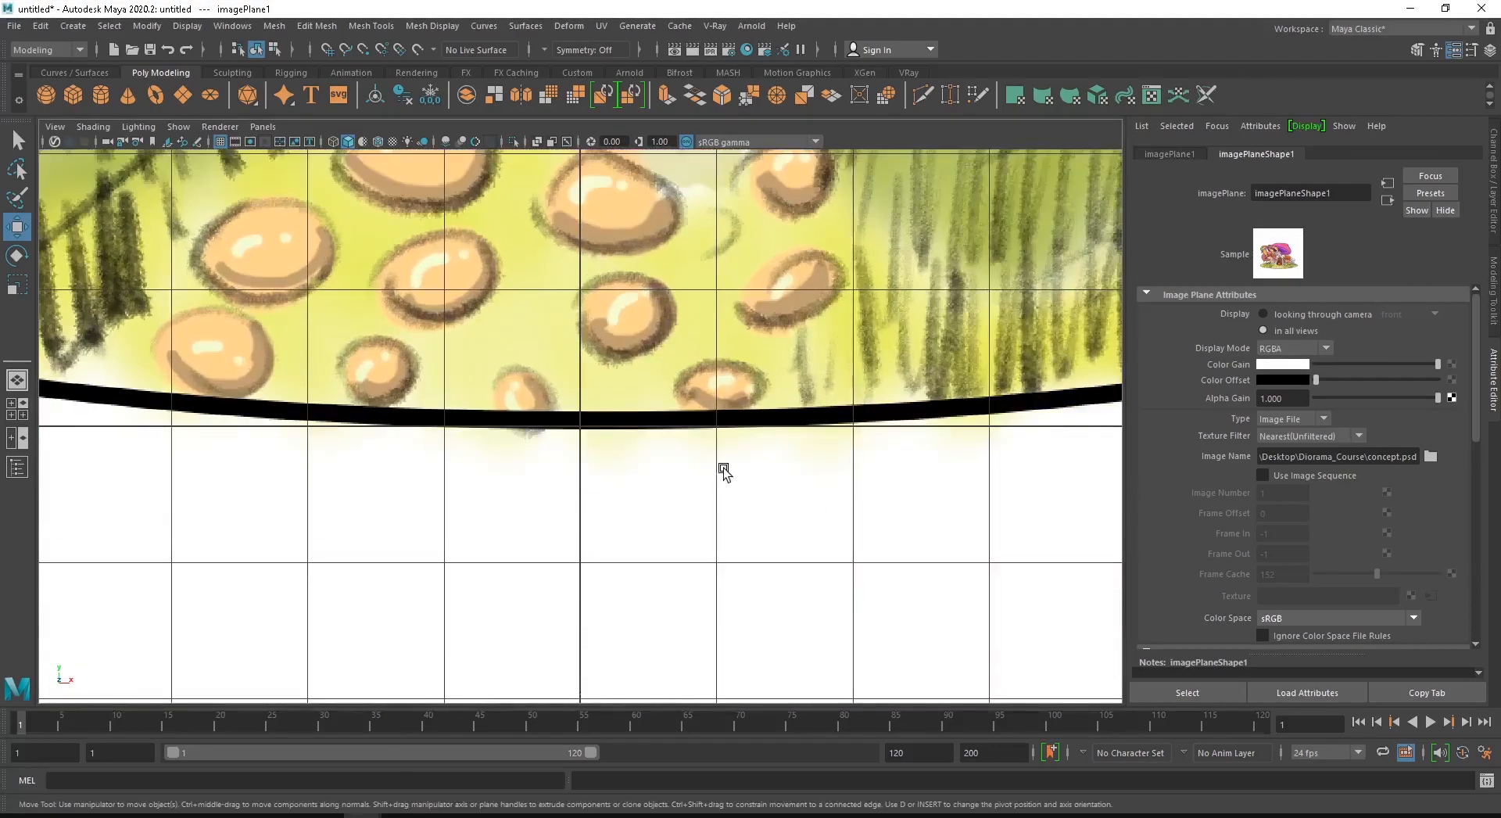
right_click_drag(807, 450, 323, 430, "alt")
key("space")
left_click_drag(715, 411, 485, 449)
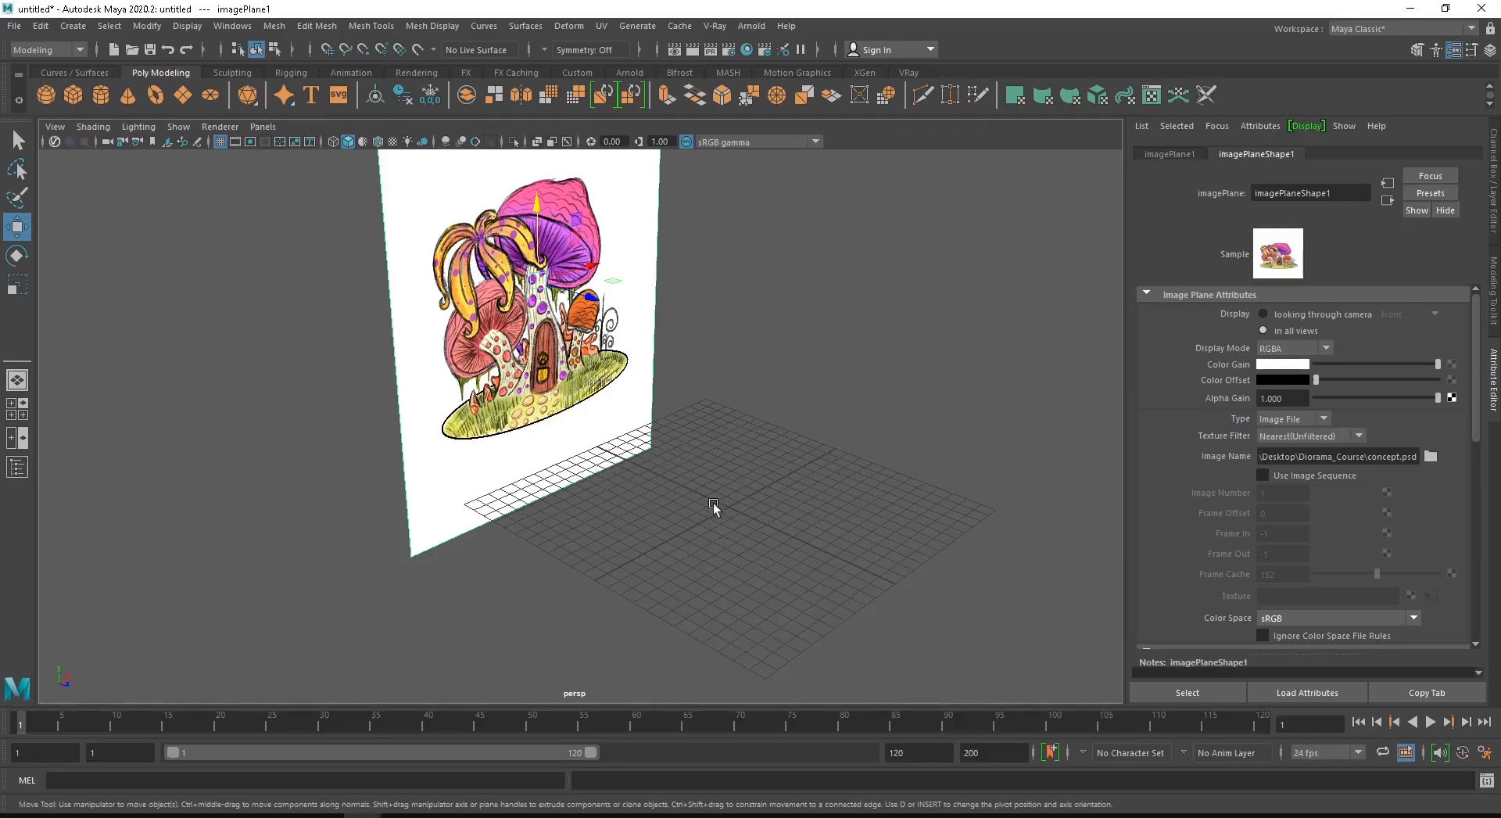
scroll(837, 452, "down", 5)
middle_click_drag(838, 452, 838, 494, "alt")
left_click_drag(490, 219, 554, 314)
left_click(732, 349)
left_click_drag(382, 213, 547, 340)
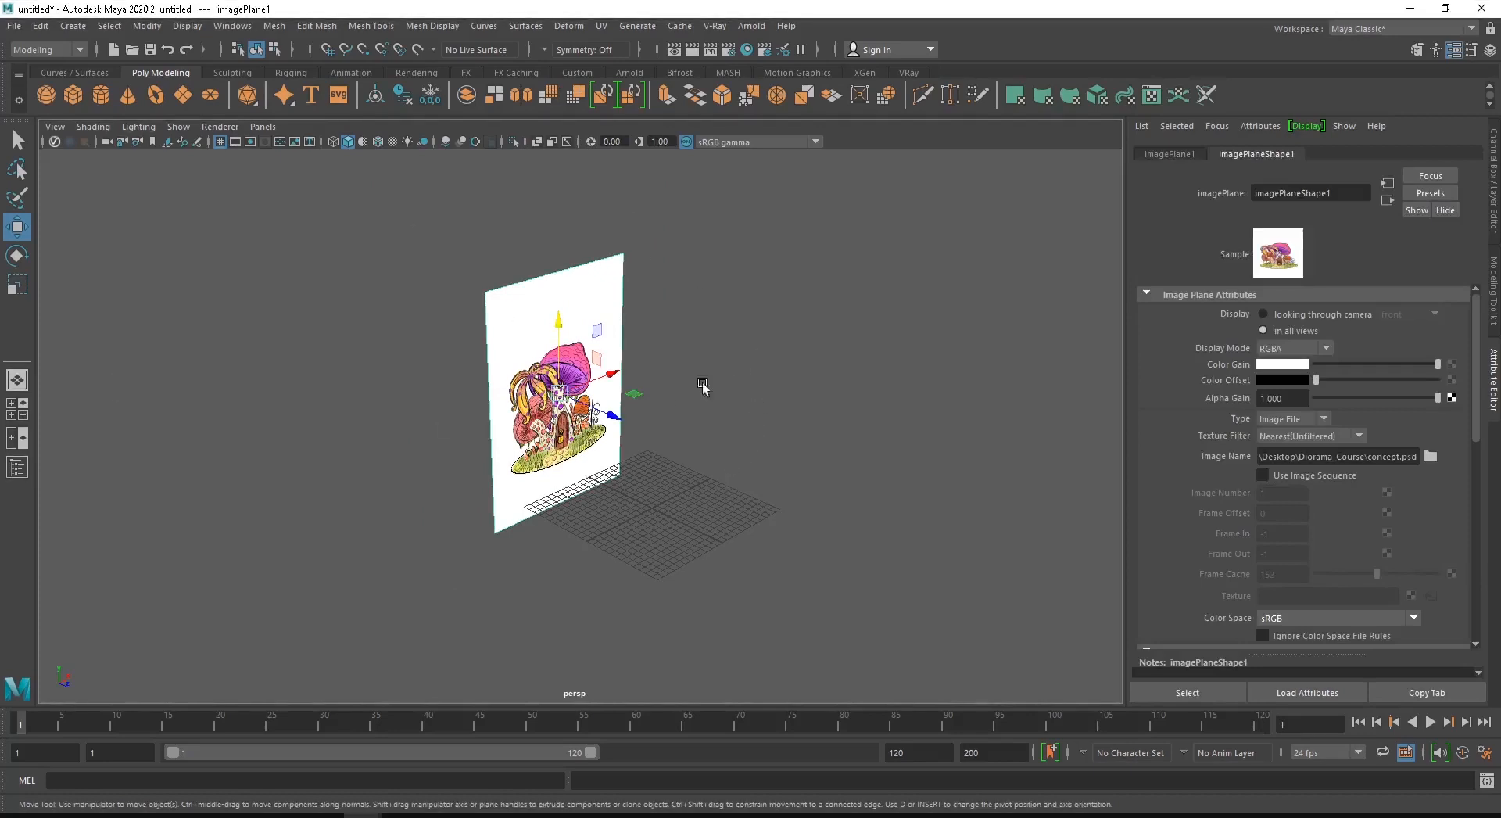
left_click_drag(400, 239, 676, 517)
left_click_drag(1477, 312, 1484, 275)
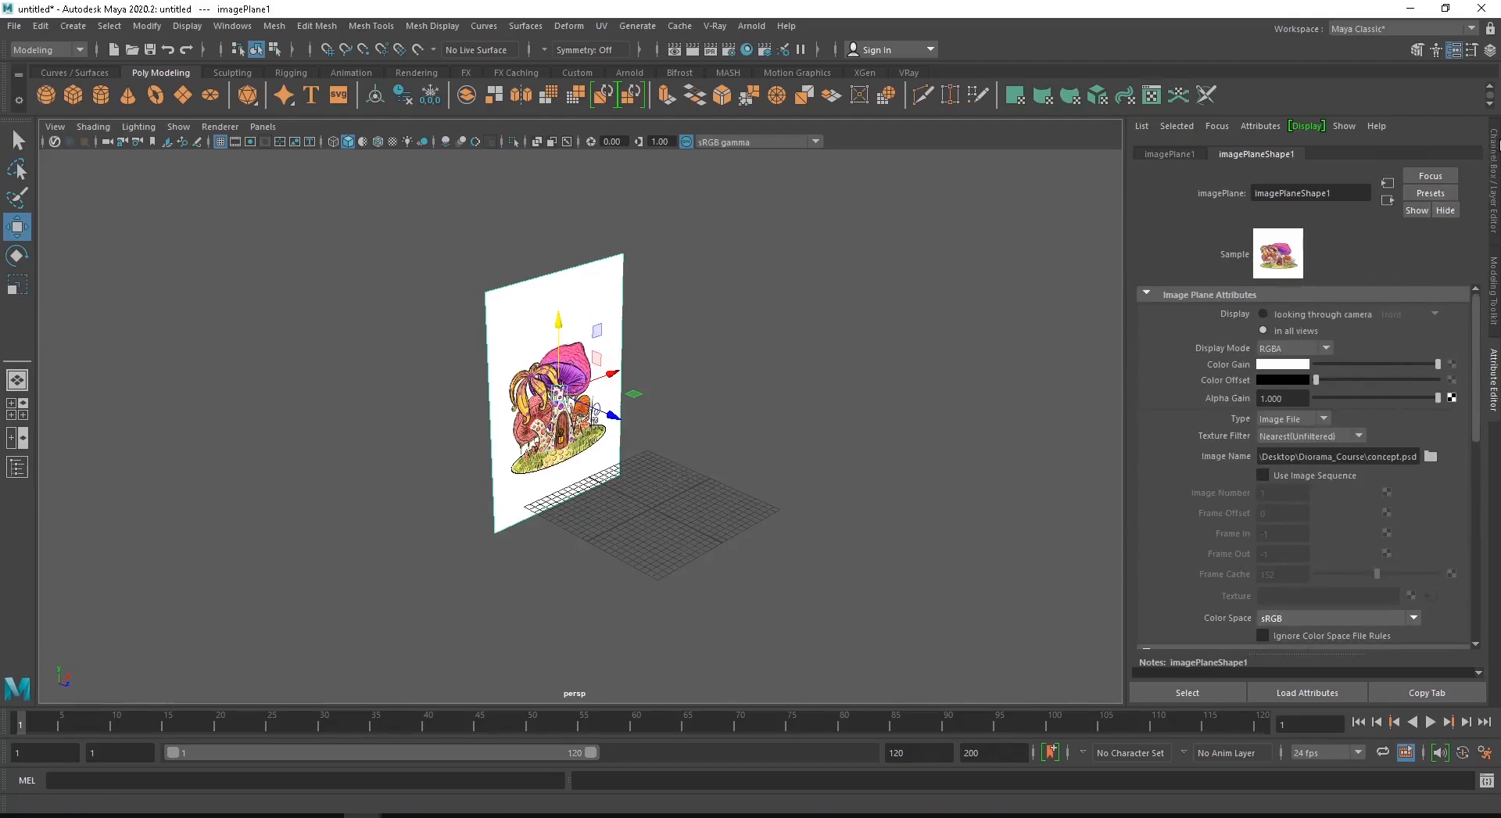
- Move the image plane forward along Z to a Translate Z of about -16.07
left_click(1495, 144)
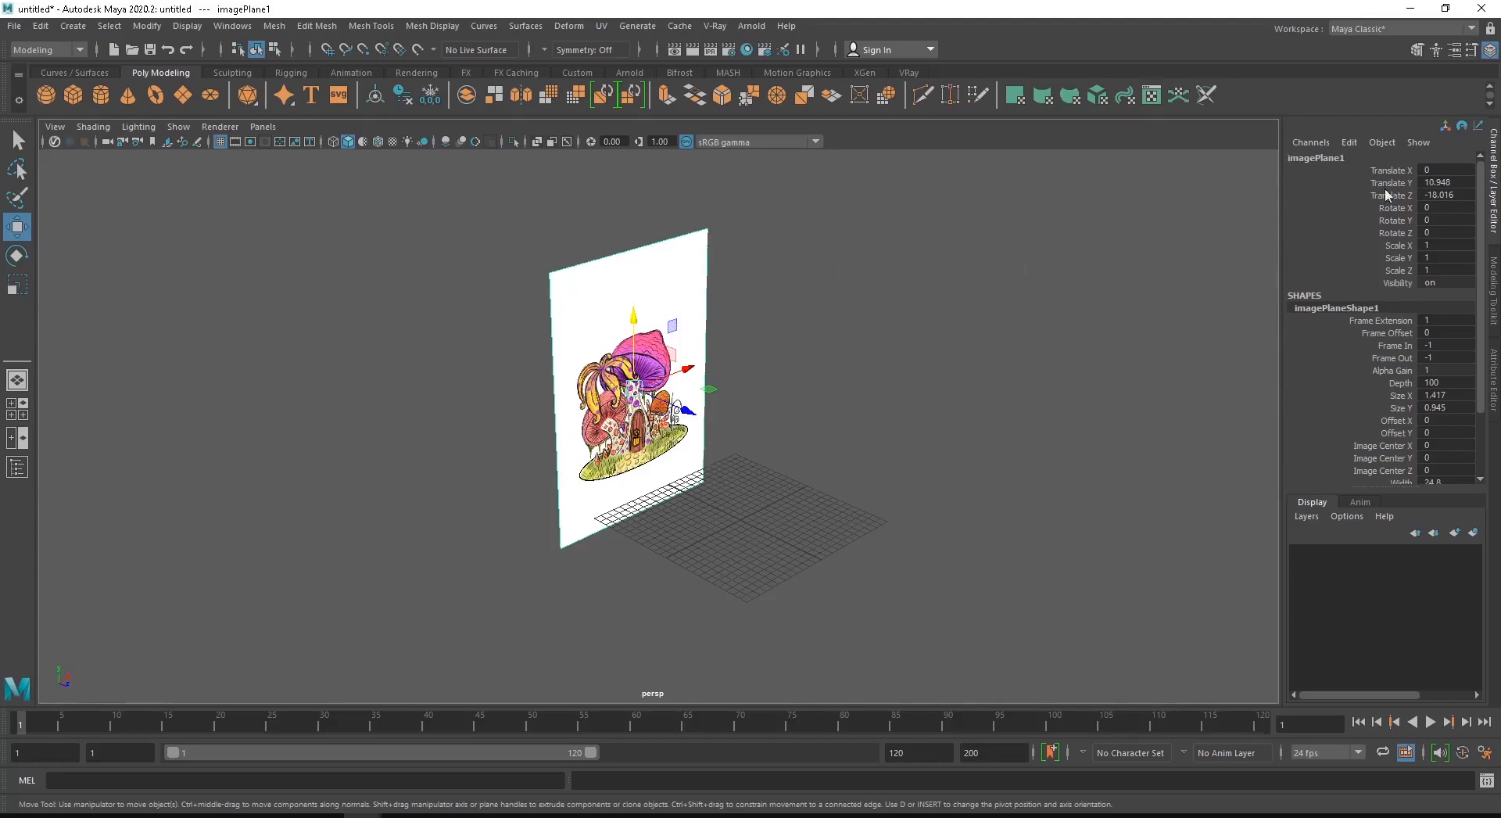
left_click_drag(687, 410, 710, 434)
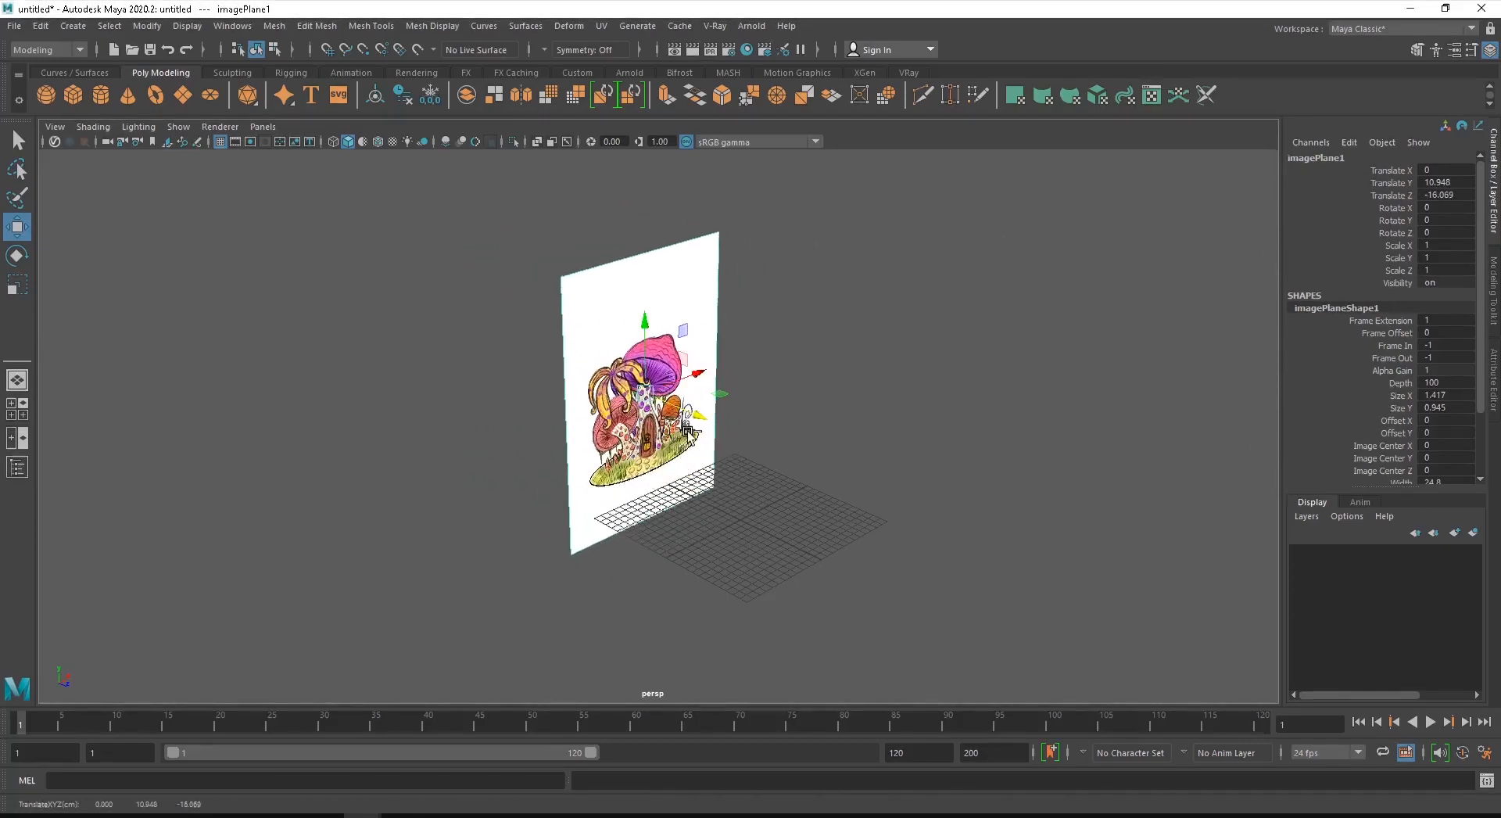
key("q")
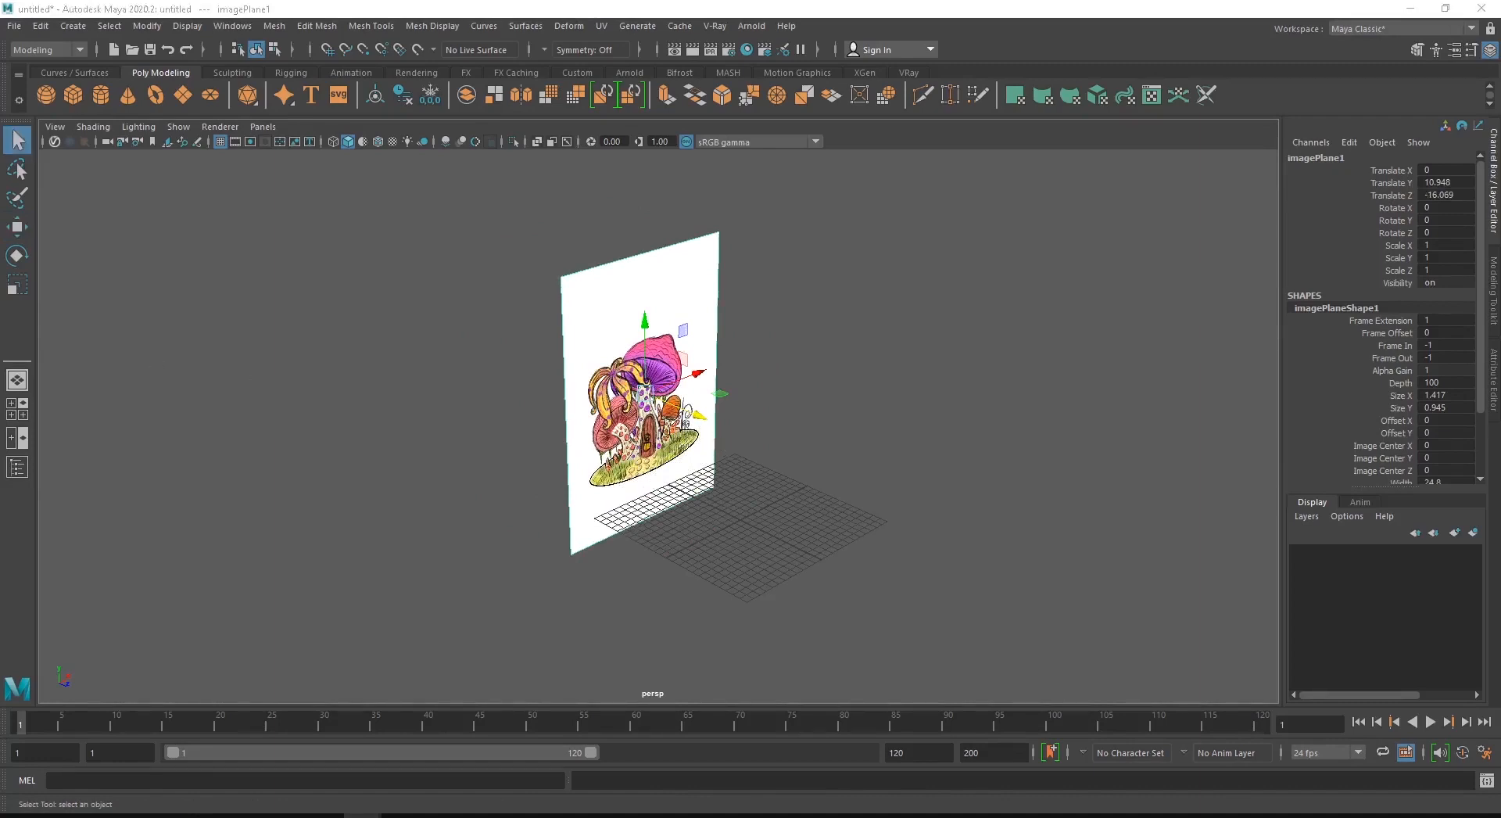
- Try to move the image plane sideways along its X axis
key("ctrl+z")
key("w")
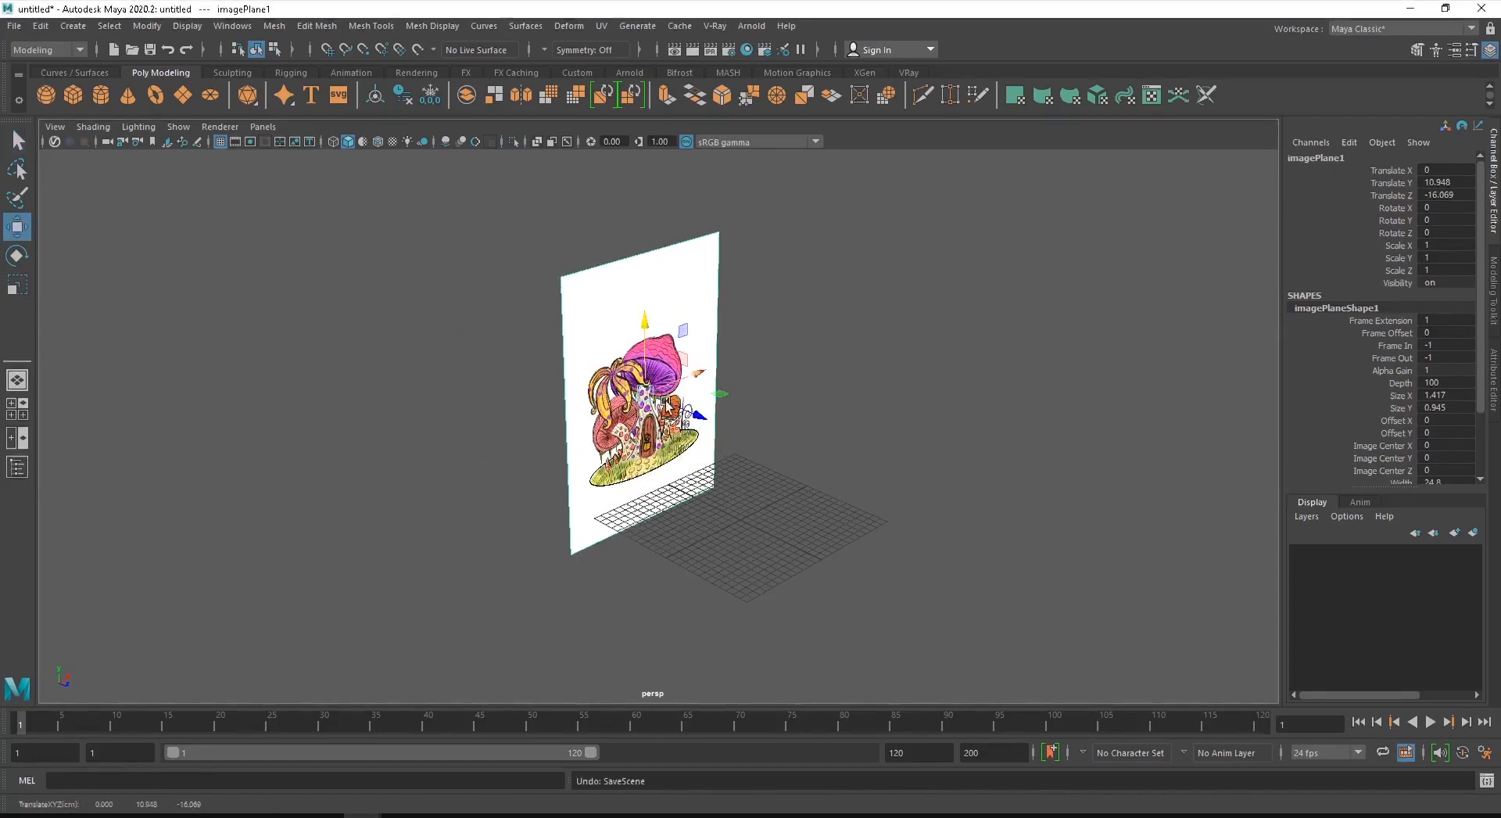
left_click_drag(694, 374, 571, 407)
key("ctrl+z")
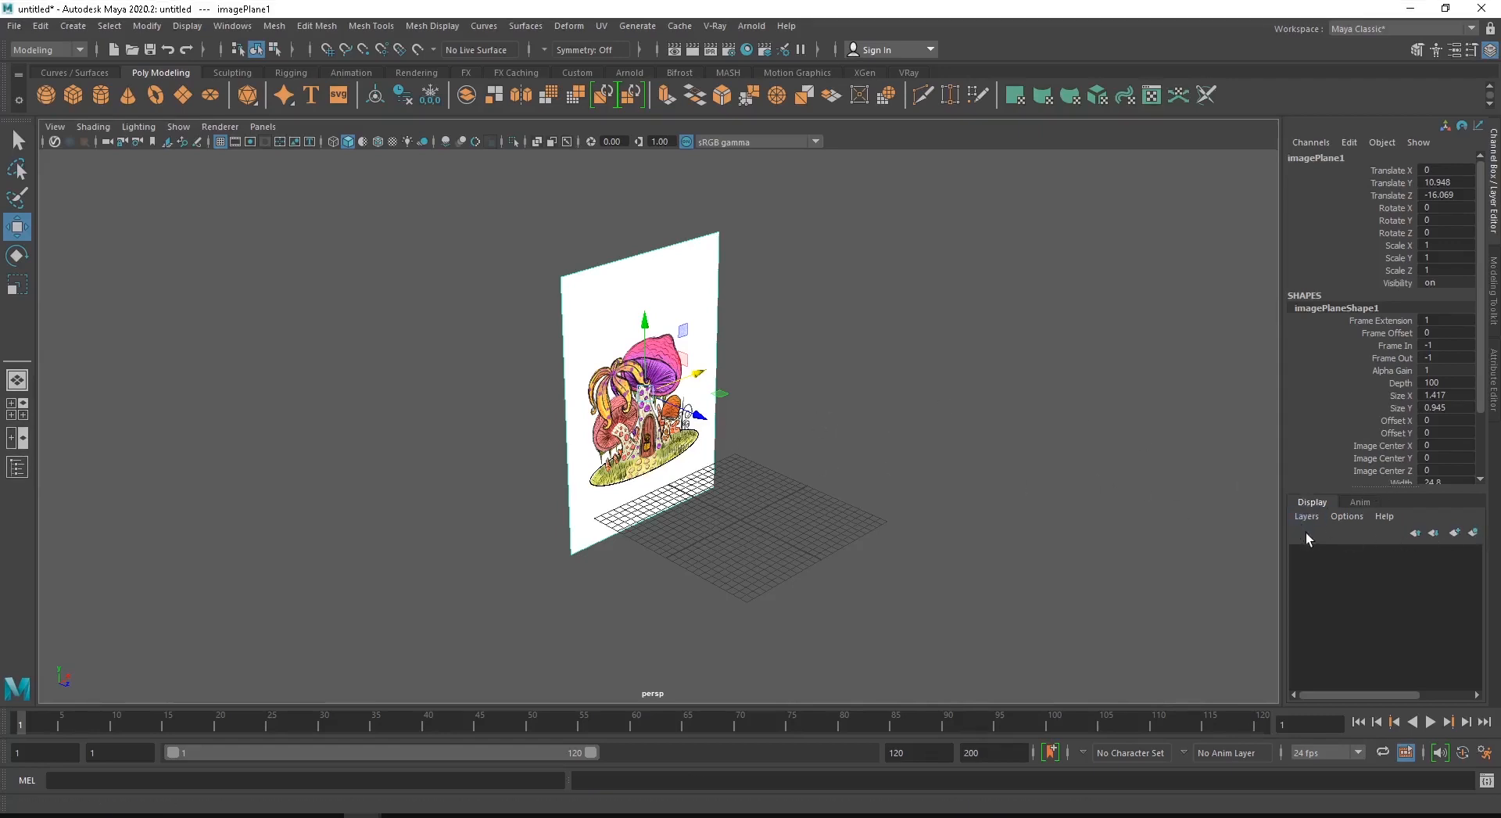
- Create a new display layer containing the selected image plane and test hiding and showing it
left_click(1471, 533)
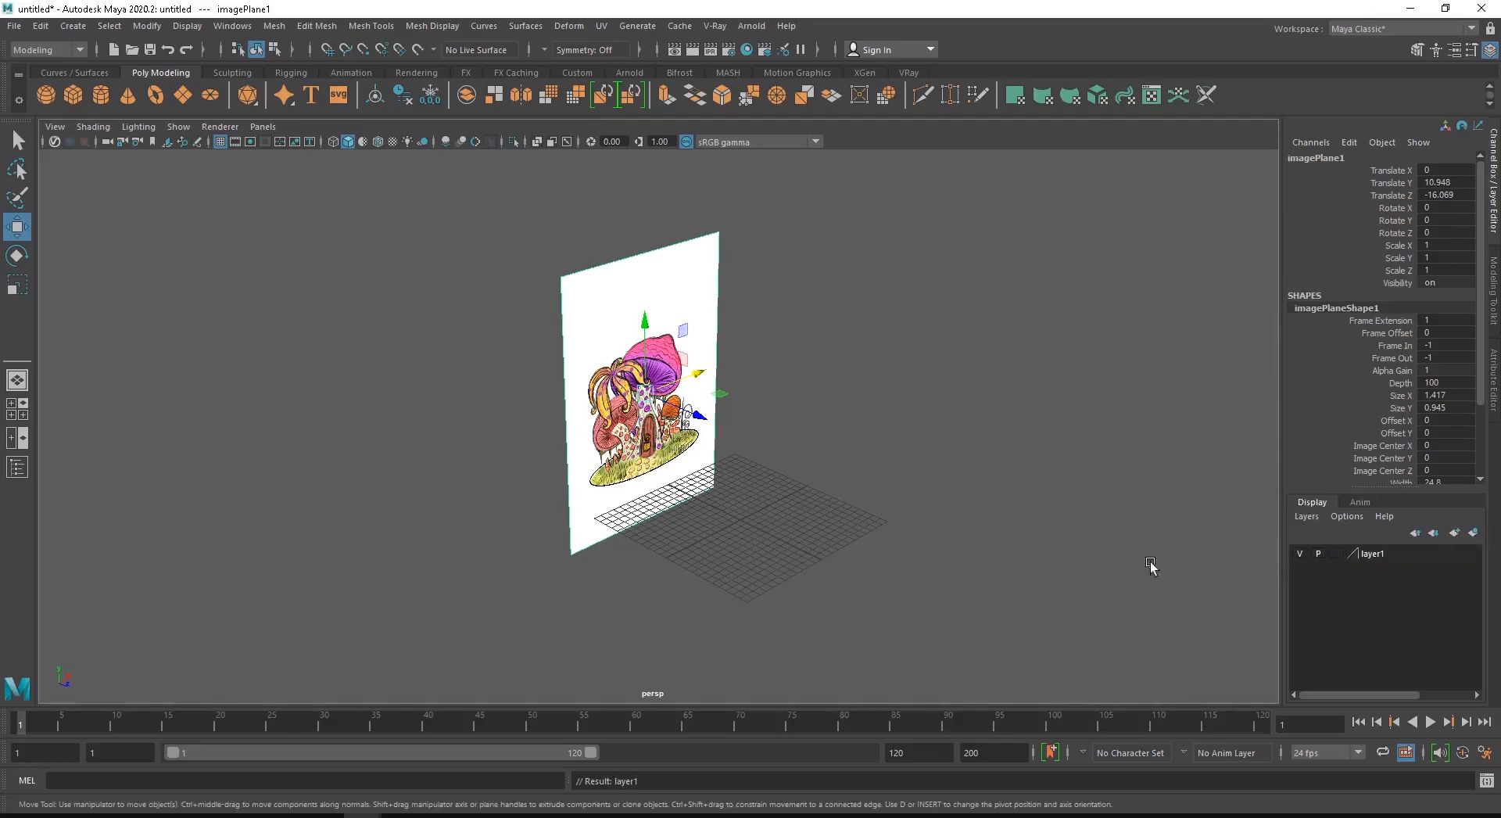
left_click(1300, 551)
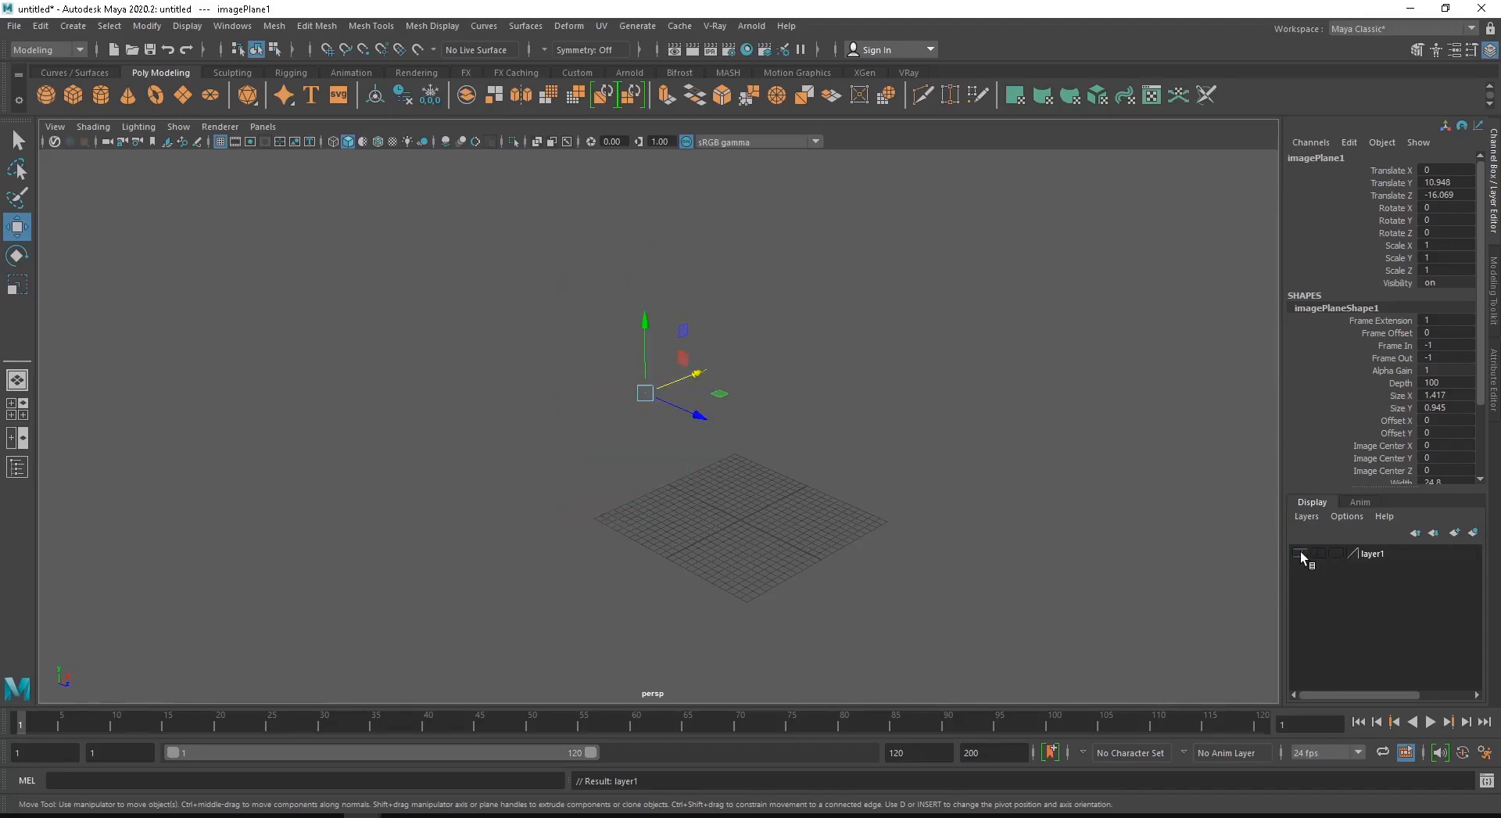
left_click(1301, 551)
left_click(1301, 551)
left_click(1301, 552)
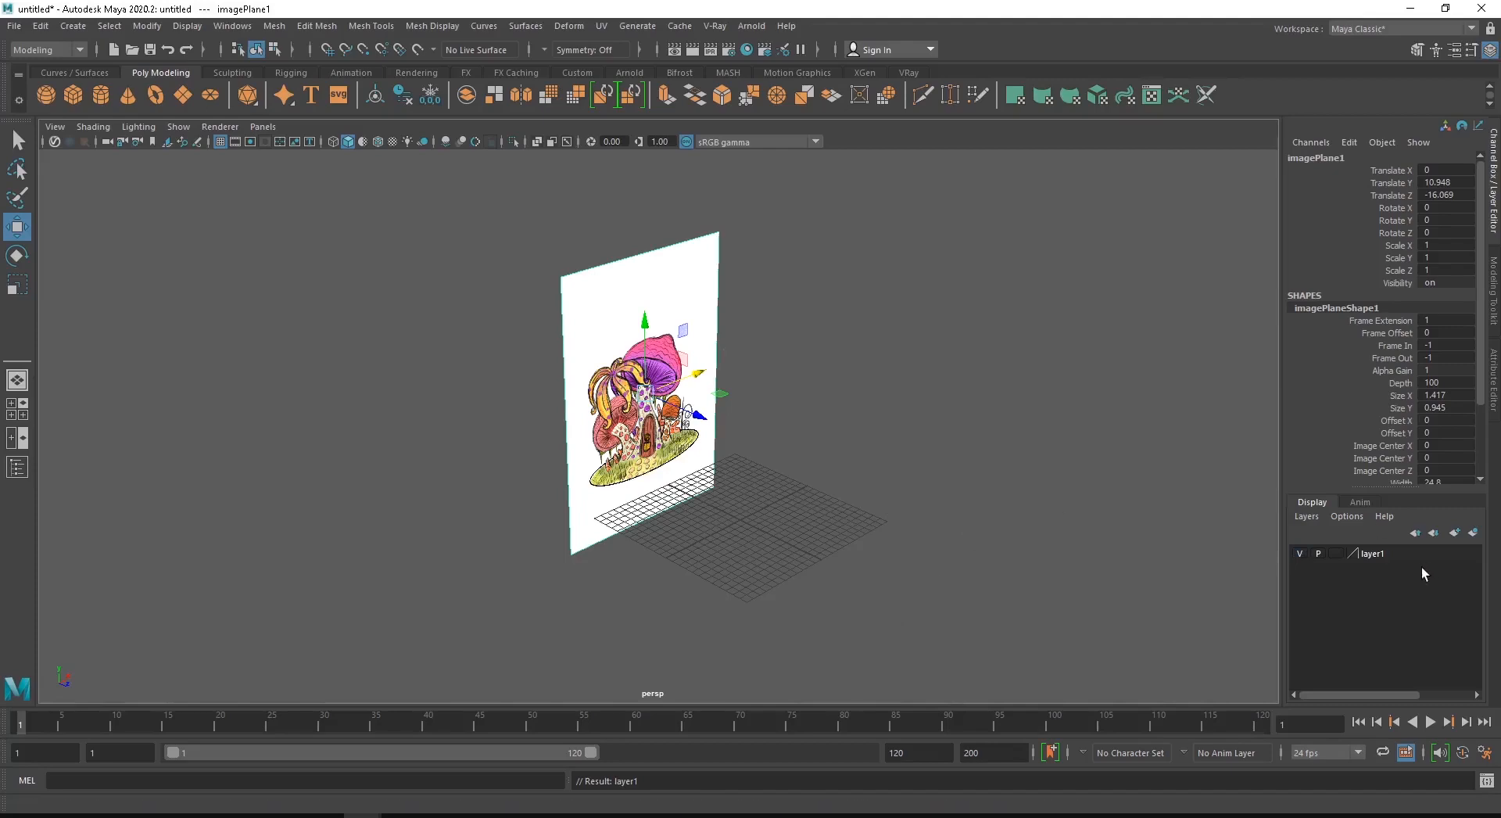
left_click(1301, 553)
left_click(1300, 553)
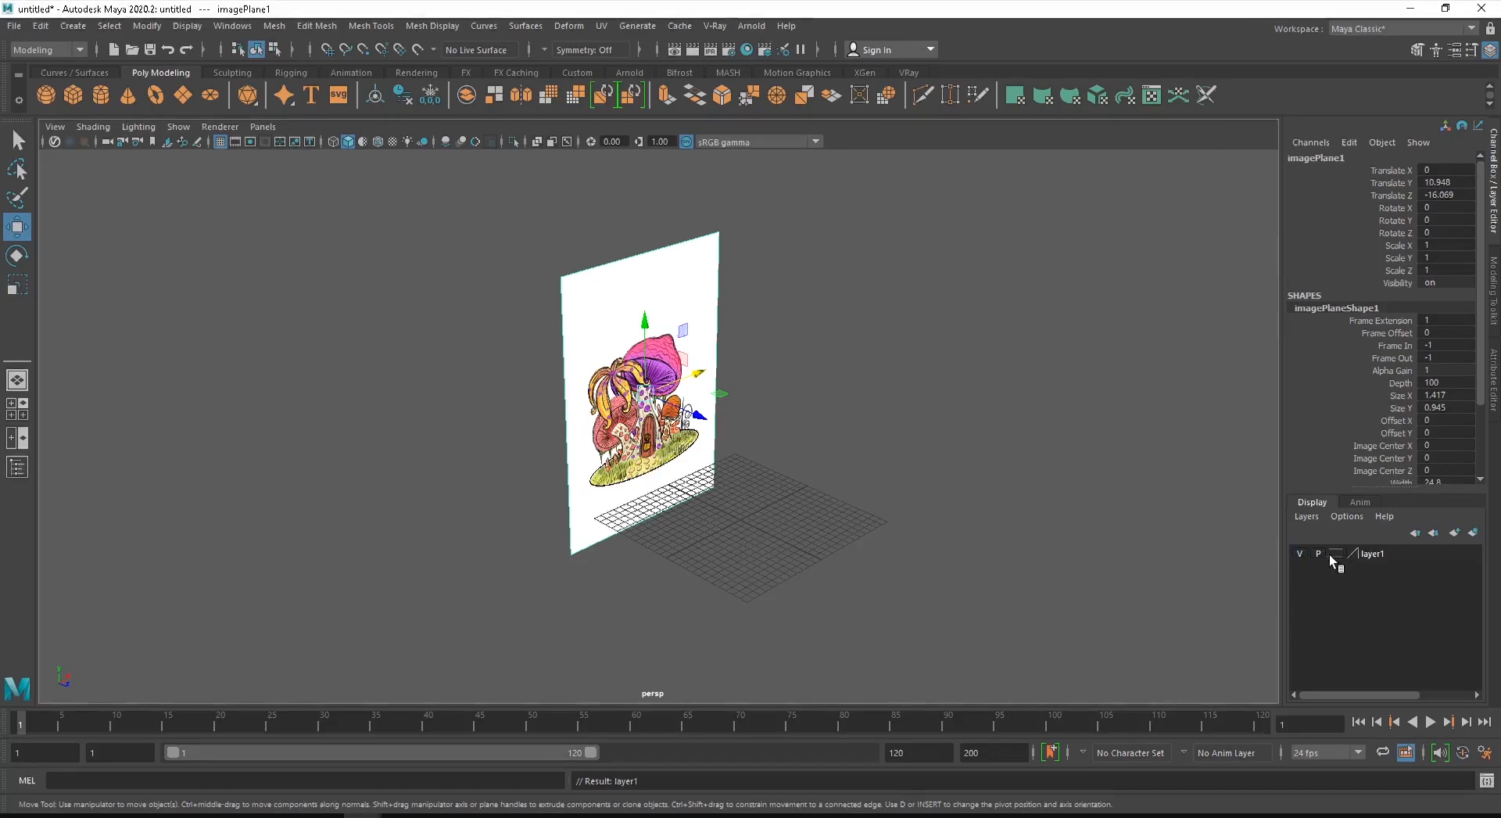
- Set the image plane's display layer to Reference mode to lock it against selection, and deselect the plane
left_click(1334, 552)
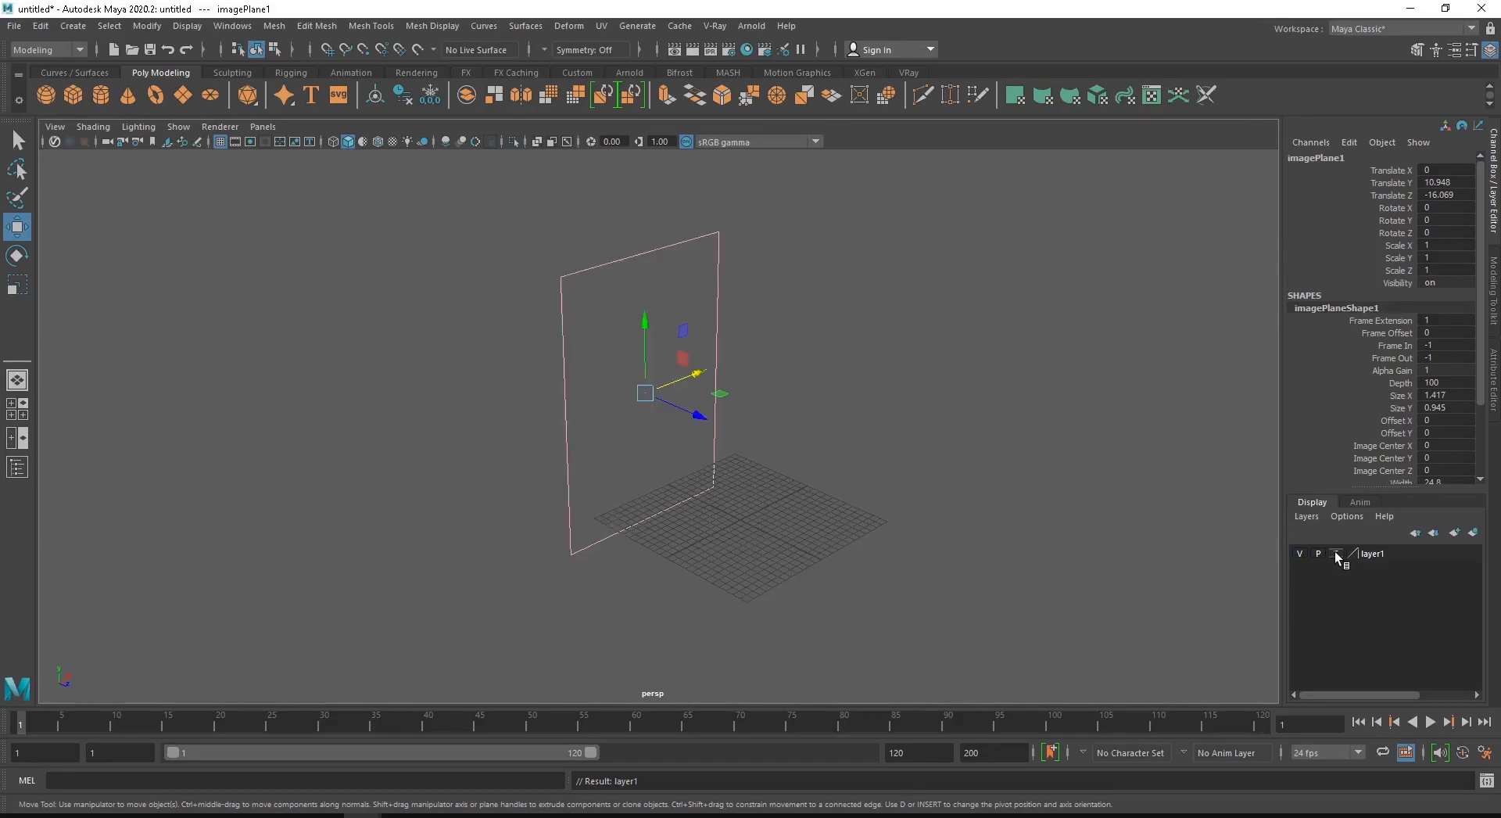
left_click(1335, 553)
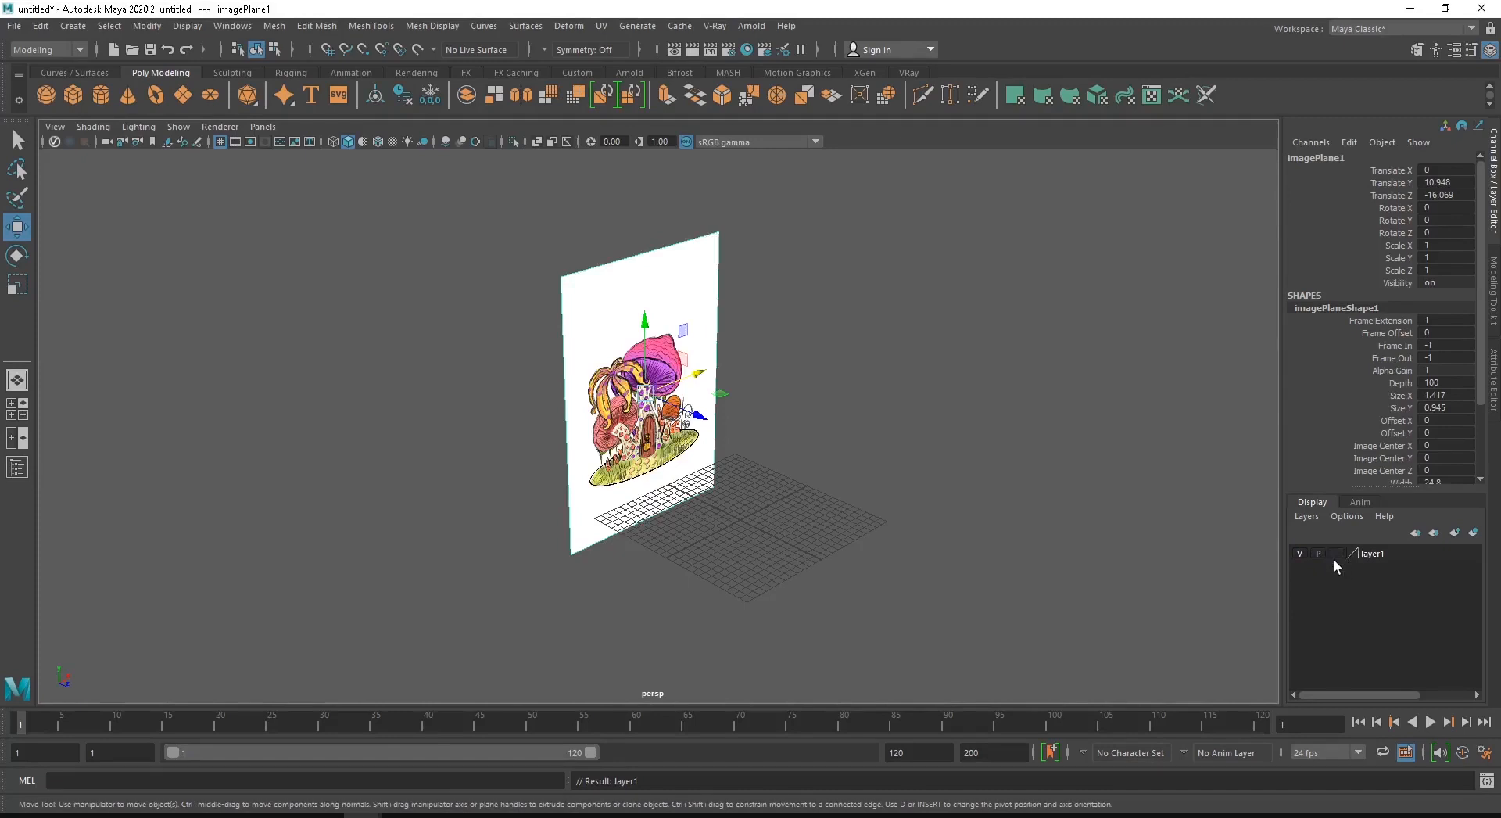
left_click(1335, 553)
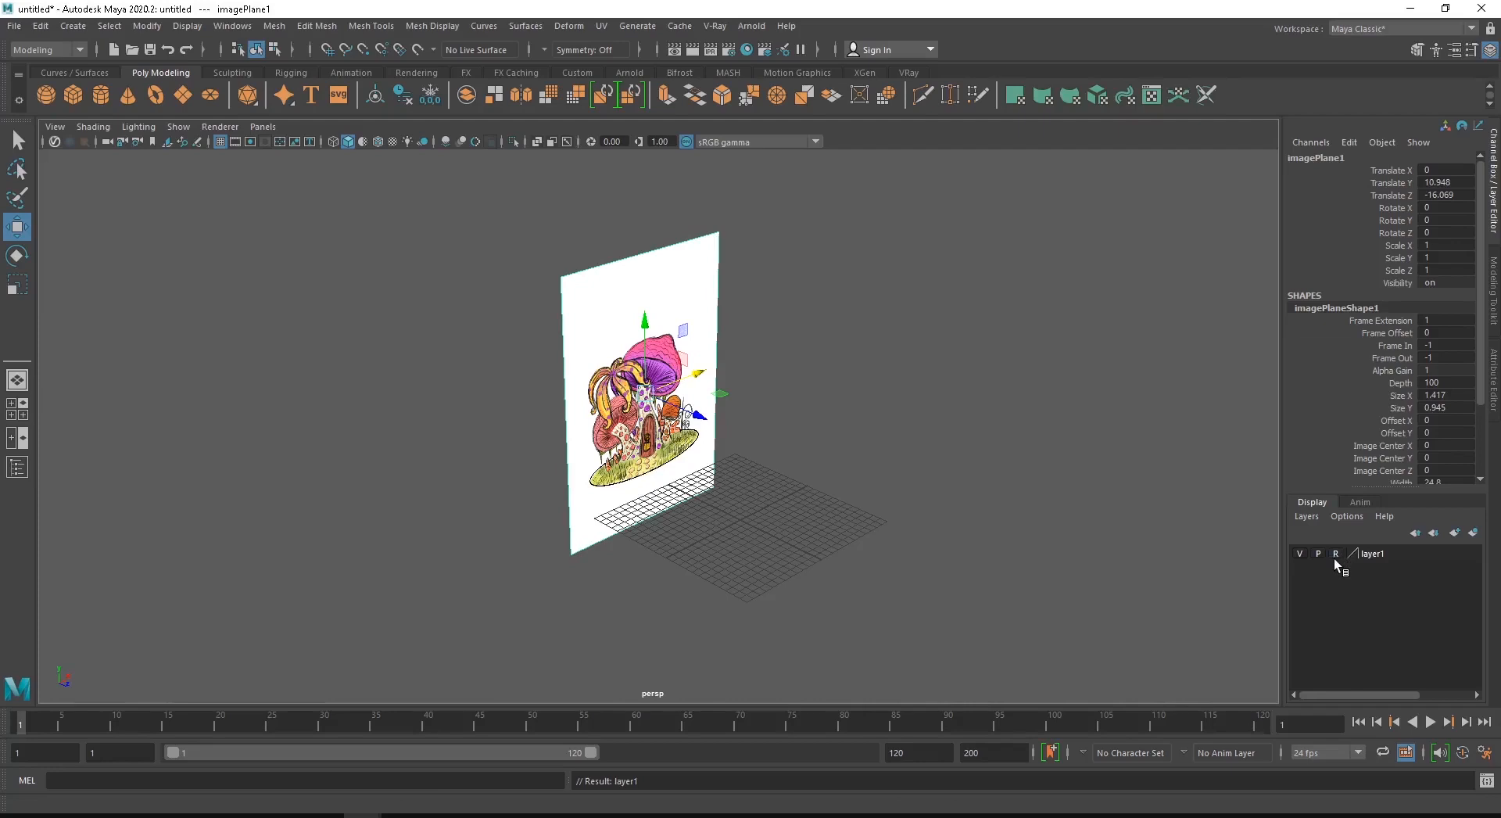
left_click(754, 379)
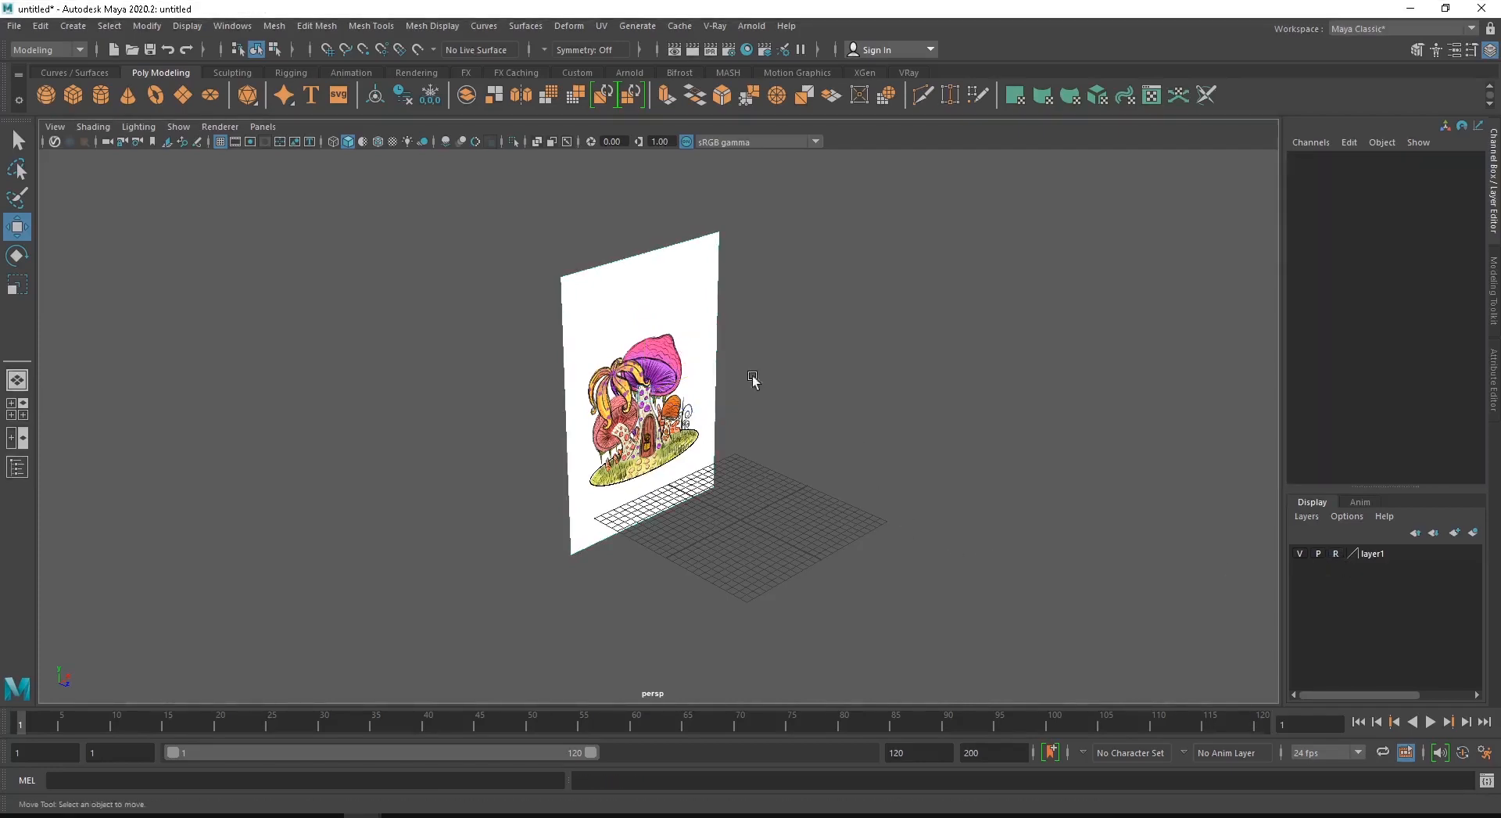
- Test with selection marquees in the perspective view whether the locked image plane can be picked, and examine it from several angles
left_click_drag(569, 201, 677, 397)
left_click_drag(487, 231, 708, 450)
left_click_drag(507, 303, 716, 454)
left_click_drag(430, 325, 866, 470)
left_click_drag(515, 398, 546, 339)
left_click_drag(740, 342, 891, 512)
left_click_drag(789, 436, 610, 386, "alt")
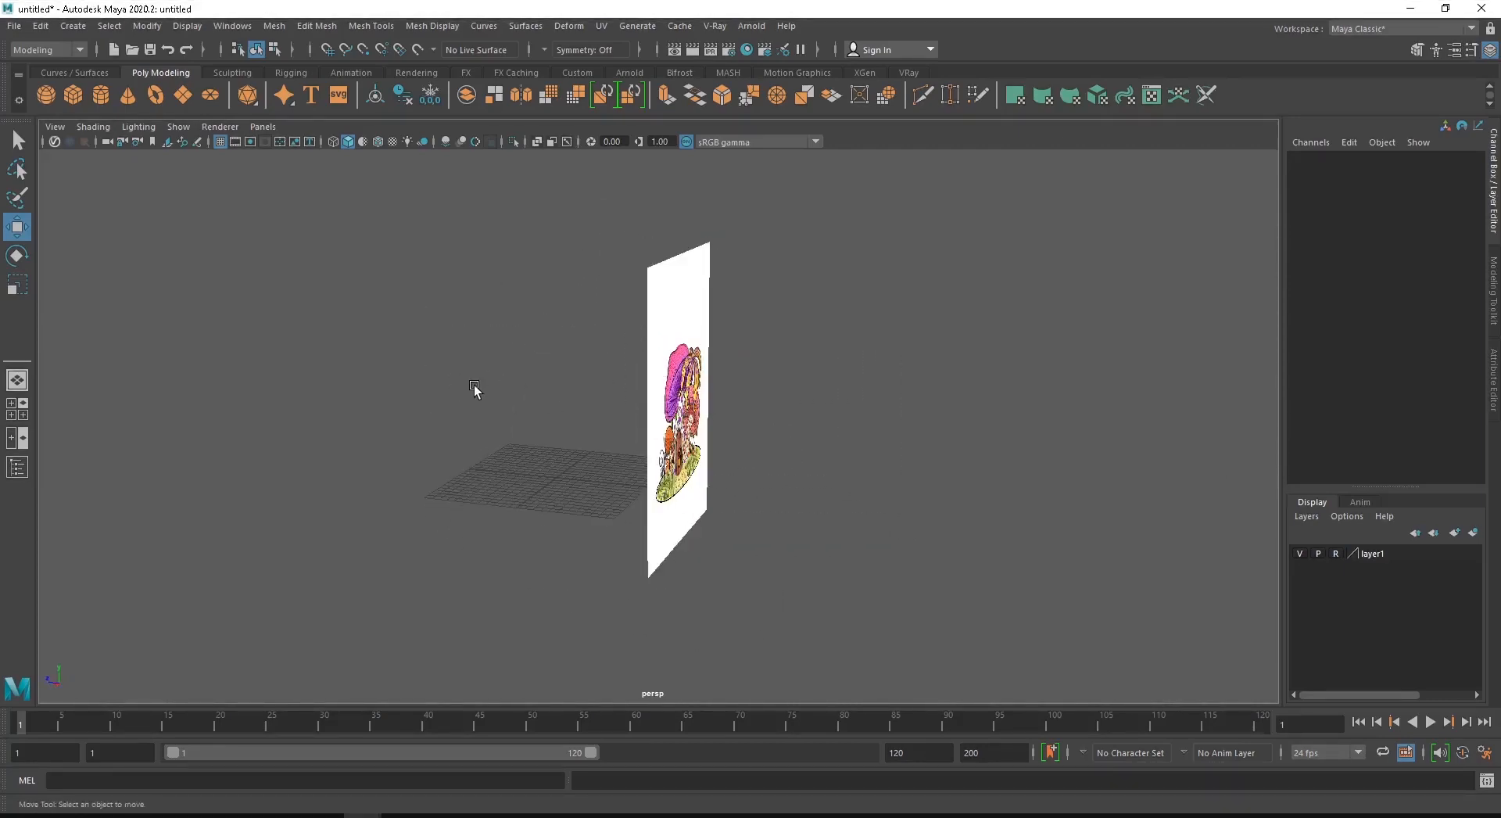
left_click_drag(472, 388, 719, 426, "alt")
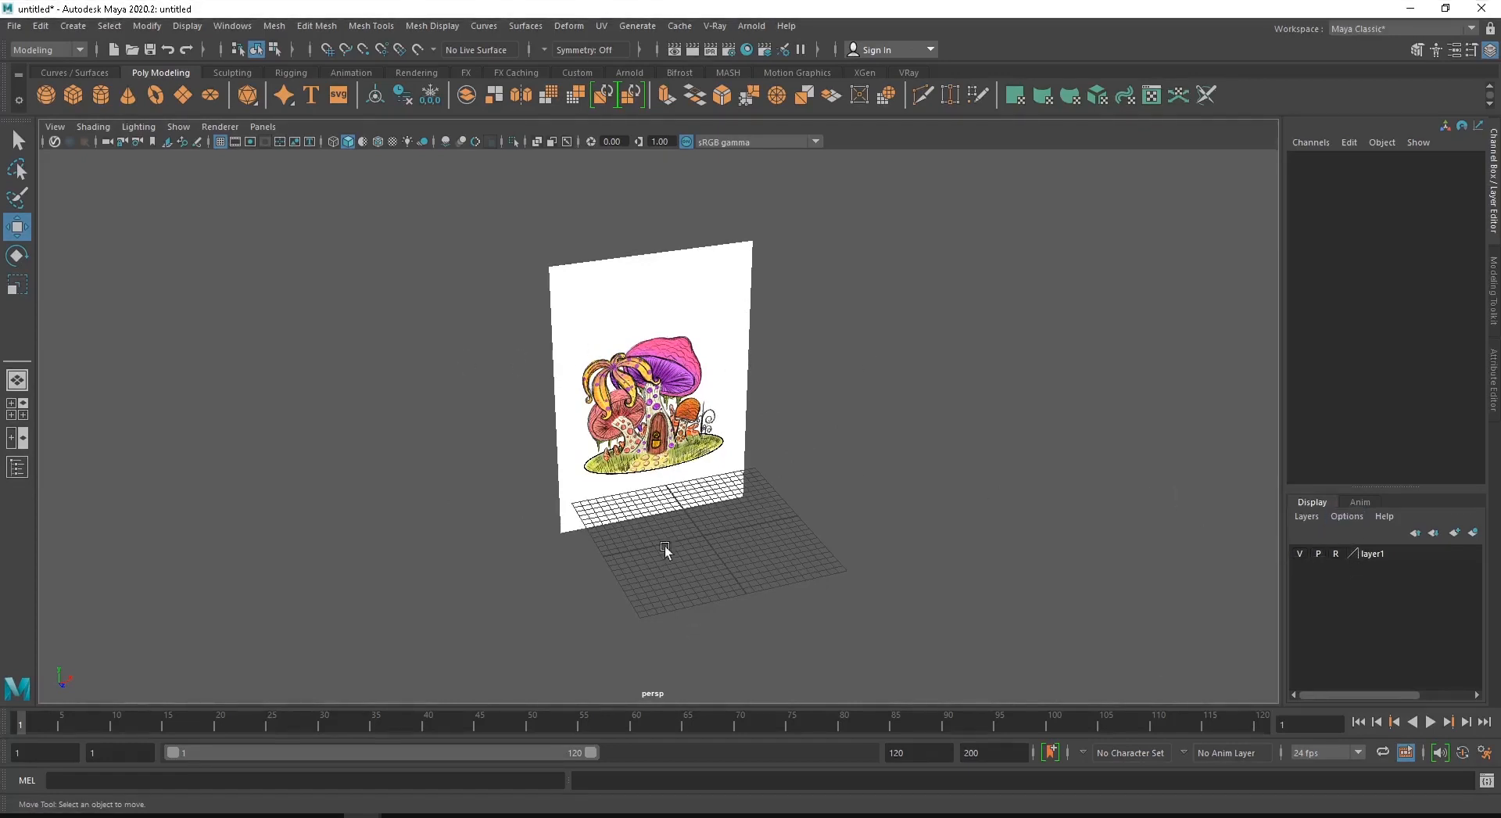
- Toggle the visibility of the image plane's layer off and on, and view the plane nearly from the front
left_click(1300, 552)
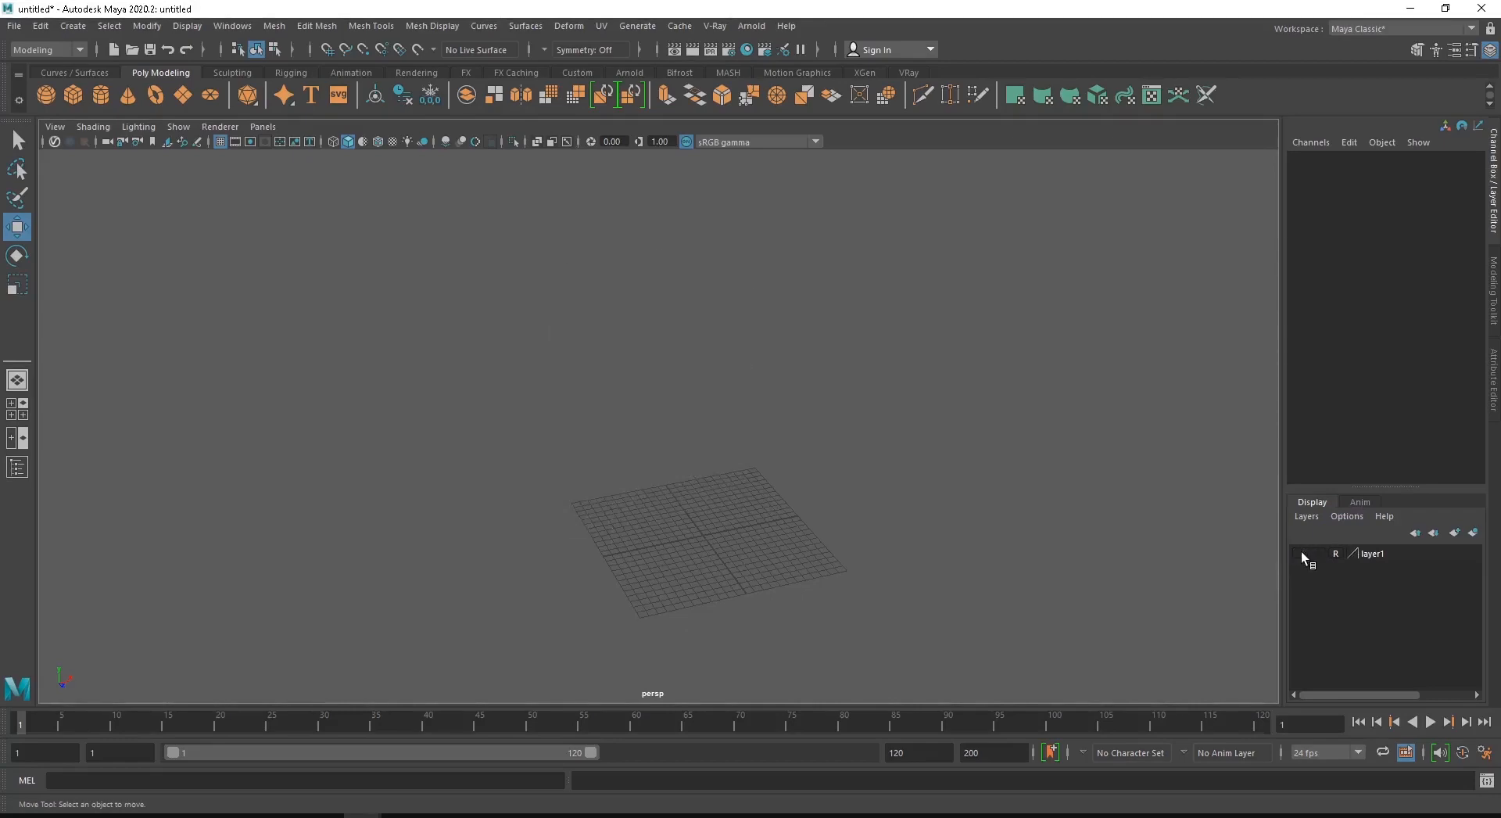
left_click(1300, 551)
left_click(1301, 551)
left_click(1301, 551)
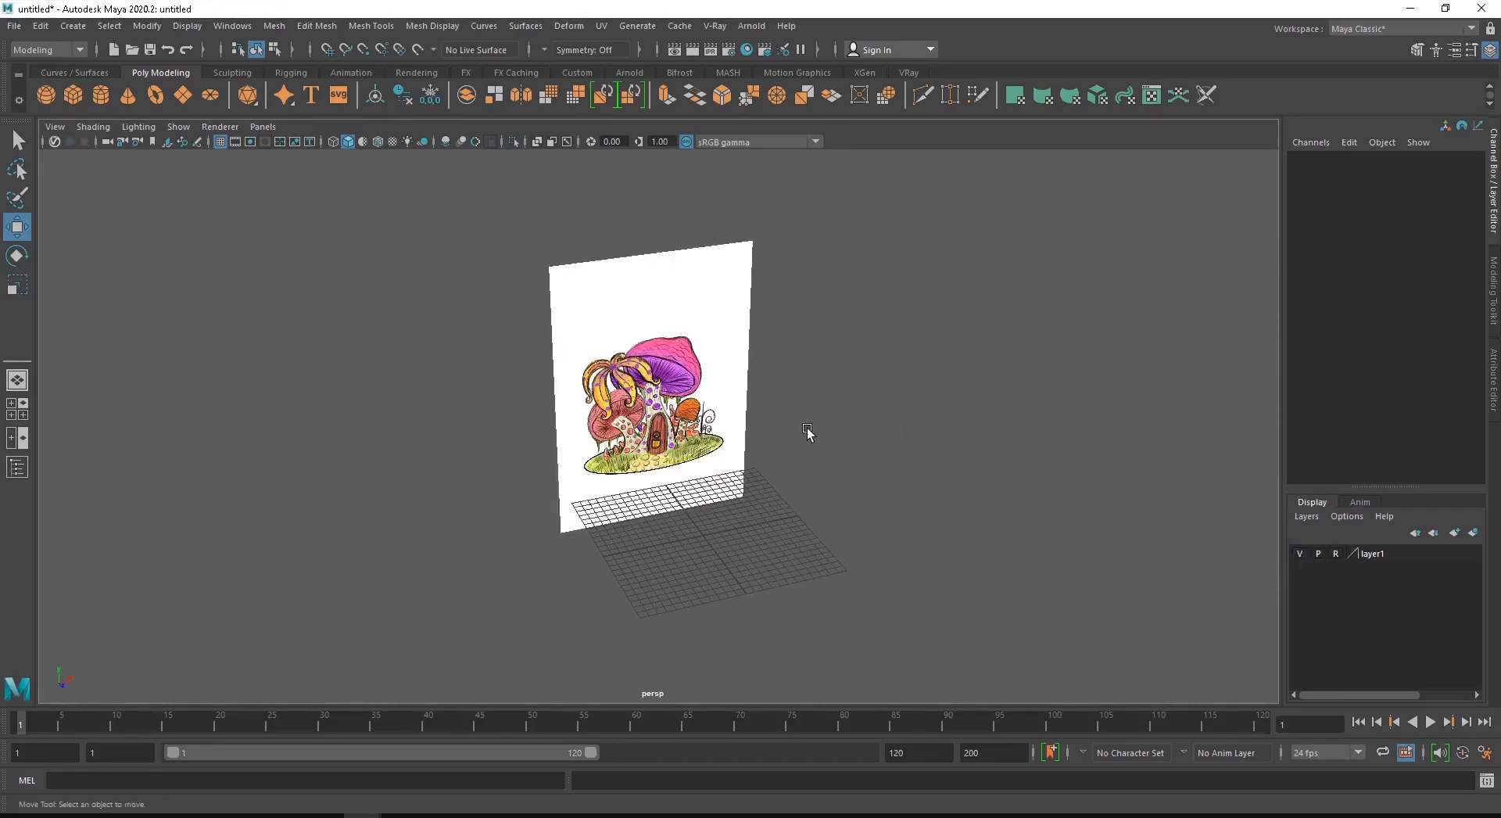
left_click_drag(857, 459, 925, 442, "alt")
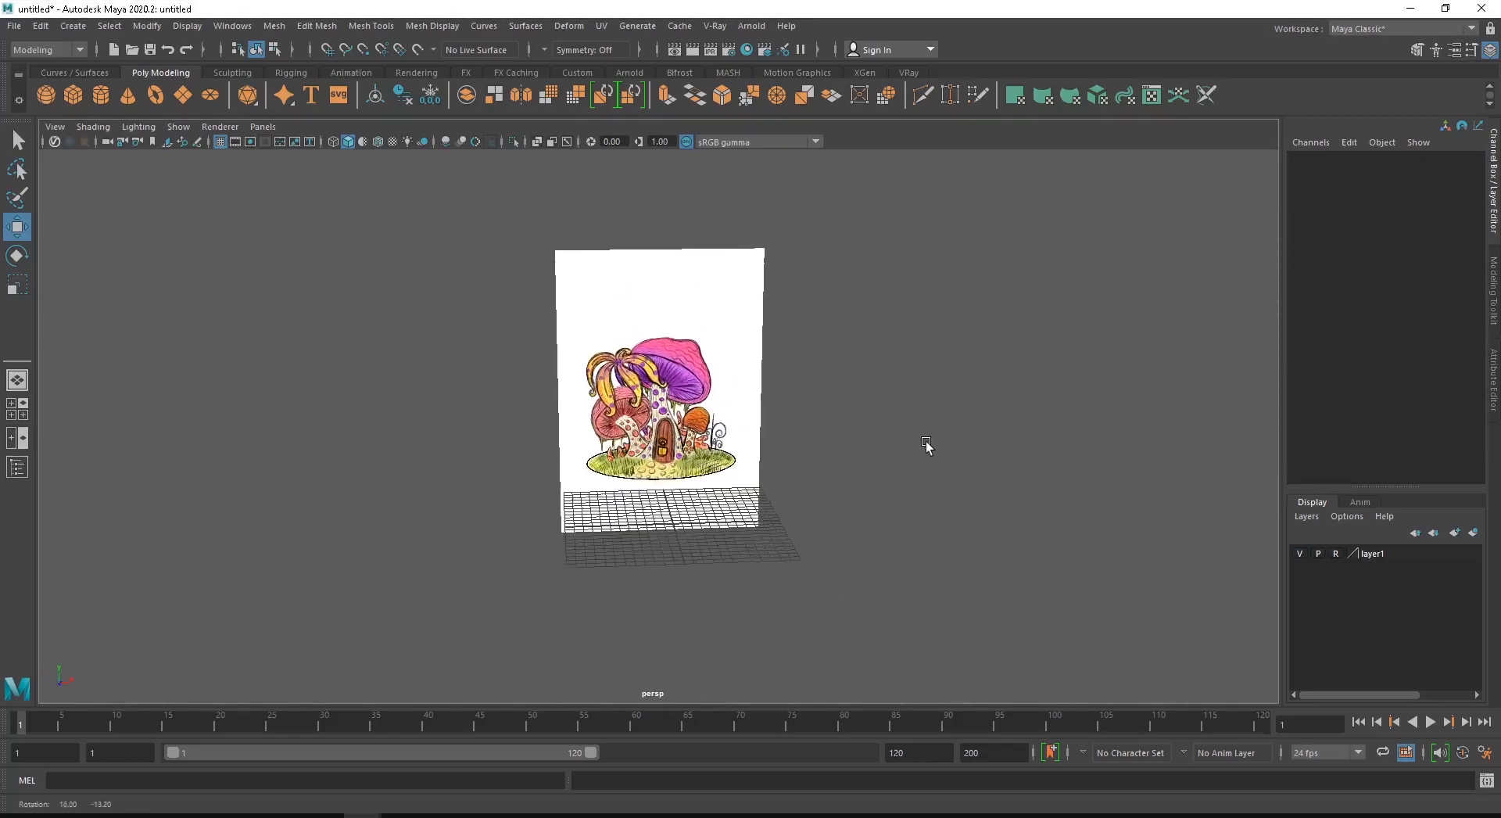
- Save the scene as Diorama_V1.mb in the Diorama_Course folder on the Desktop, replacing the existing file
left_click(14, 25)
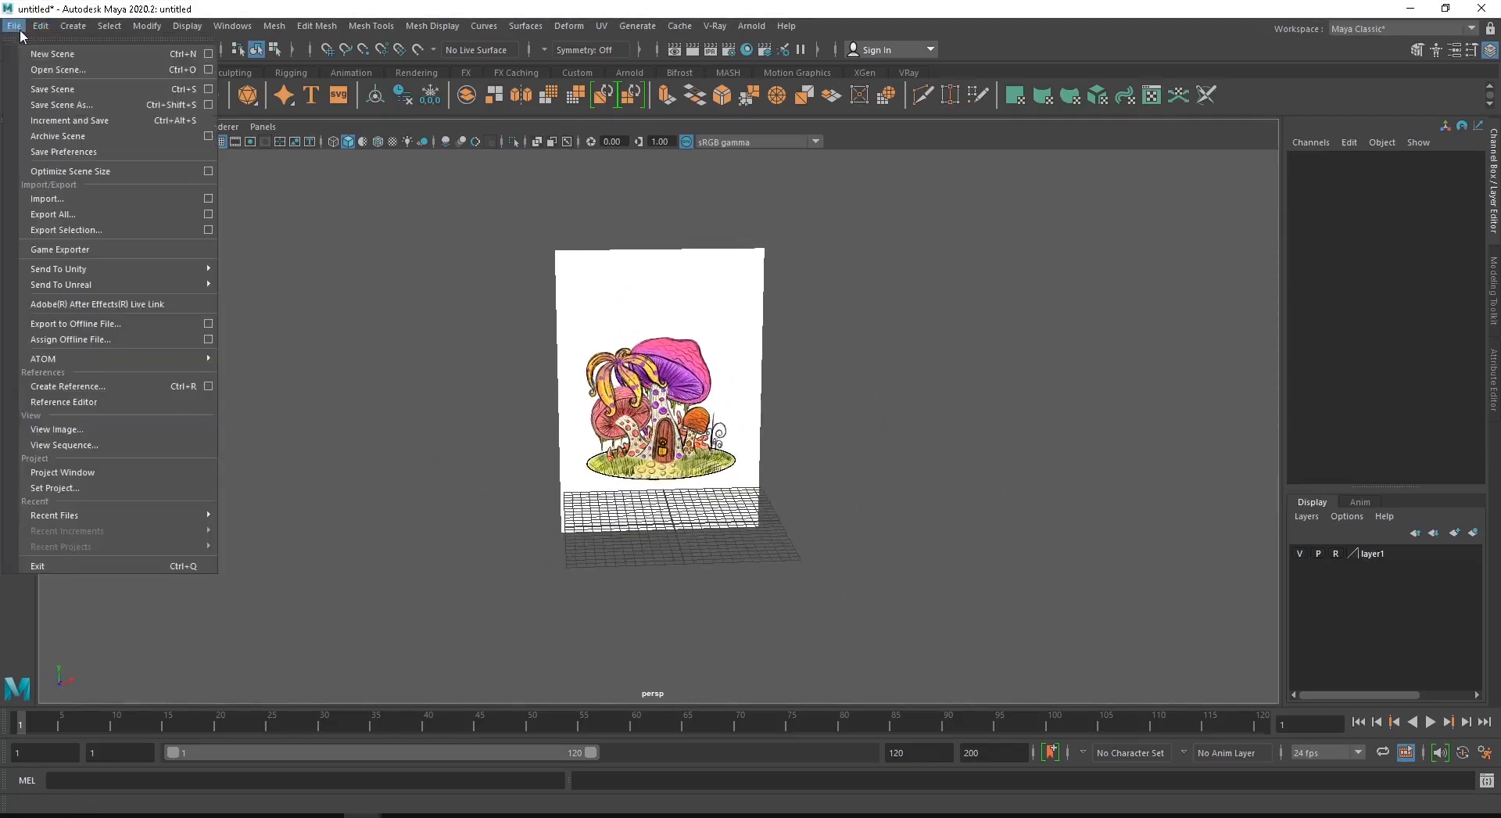
left_click(73, 89)
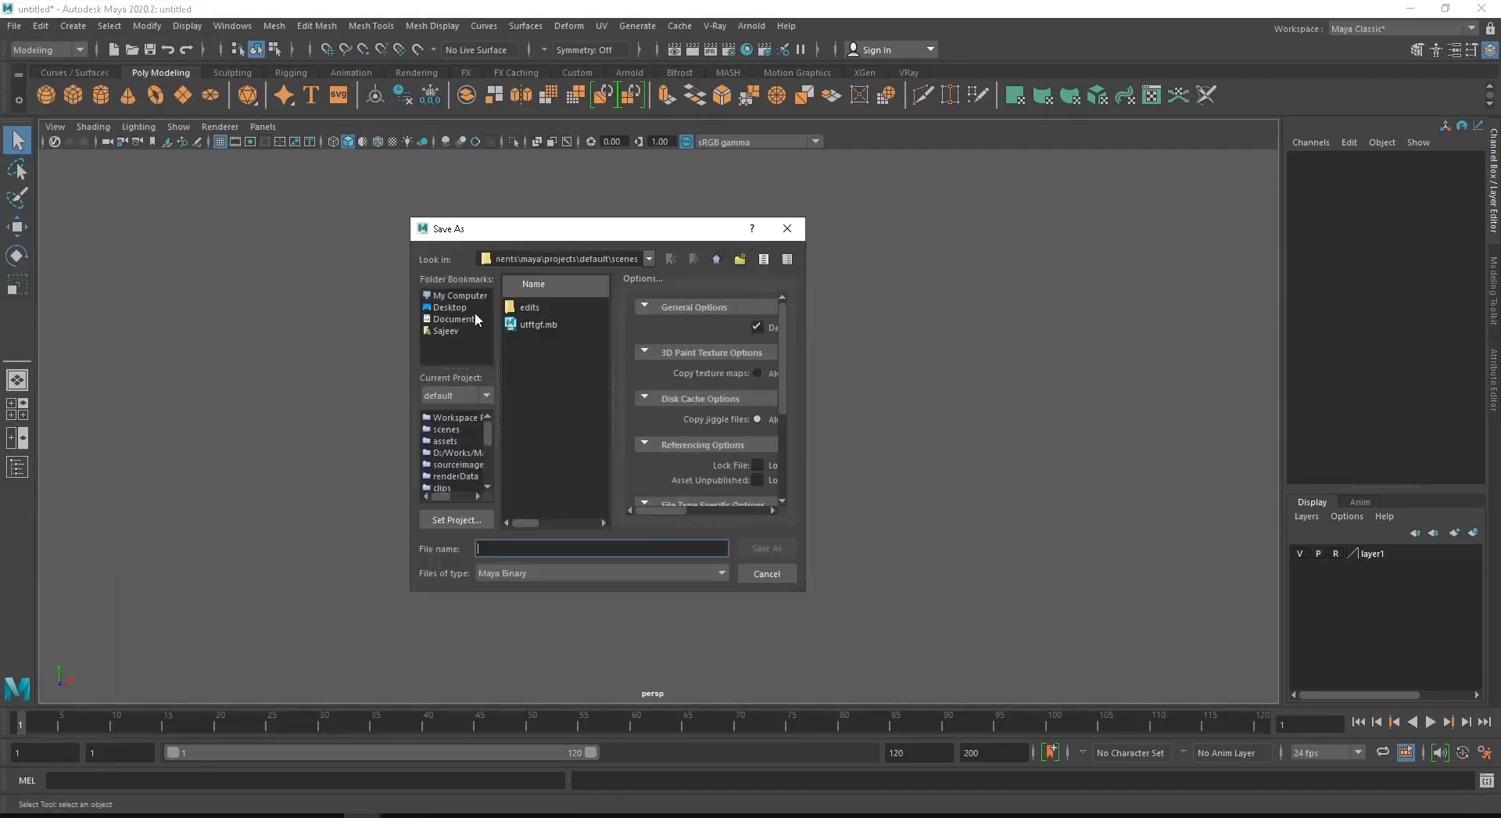
left_click(459, 295)
left_click(452, 309)
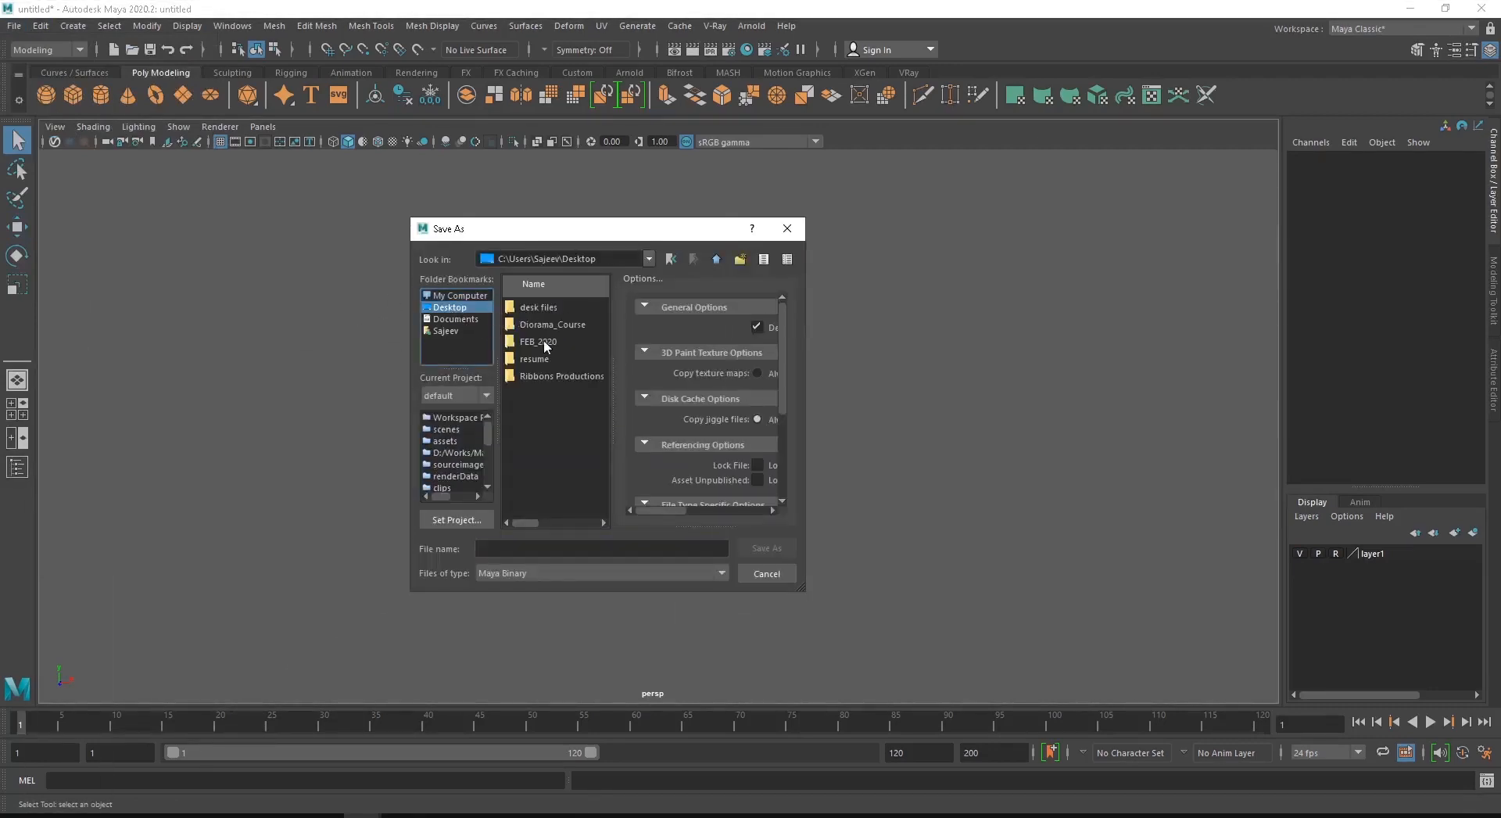
double_click(546, 341)
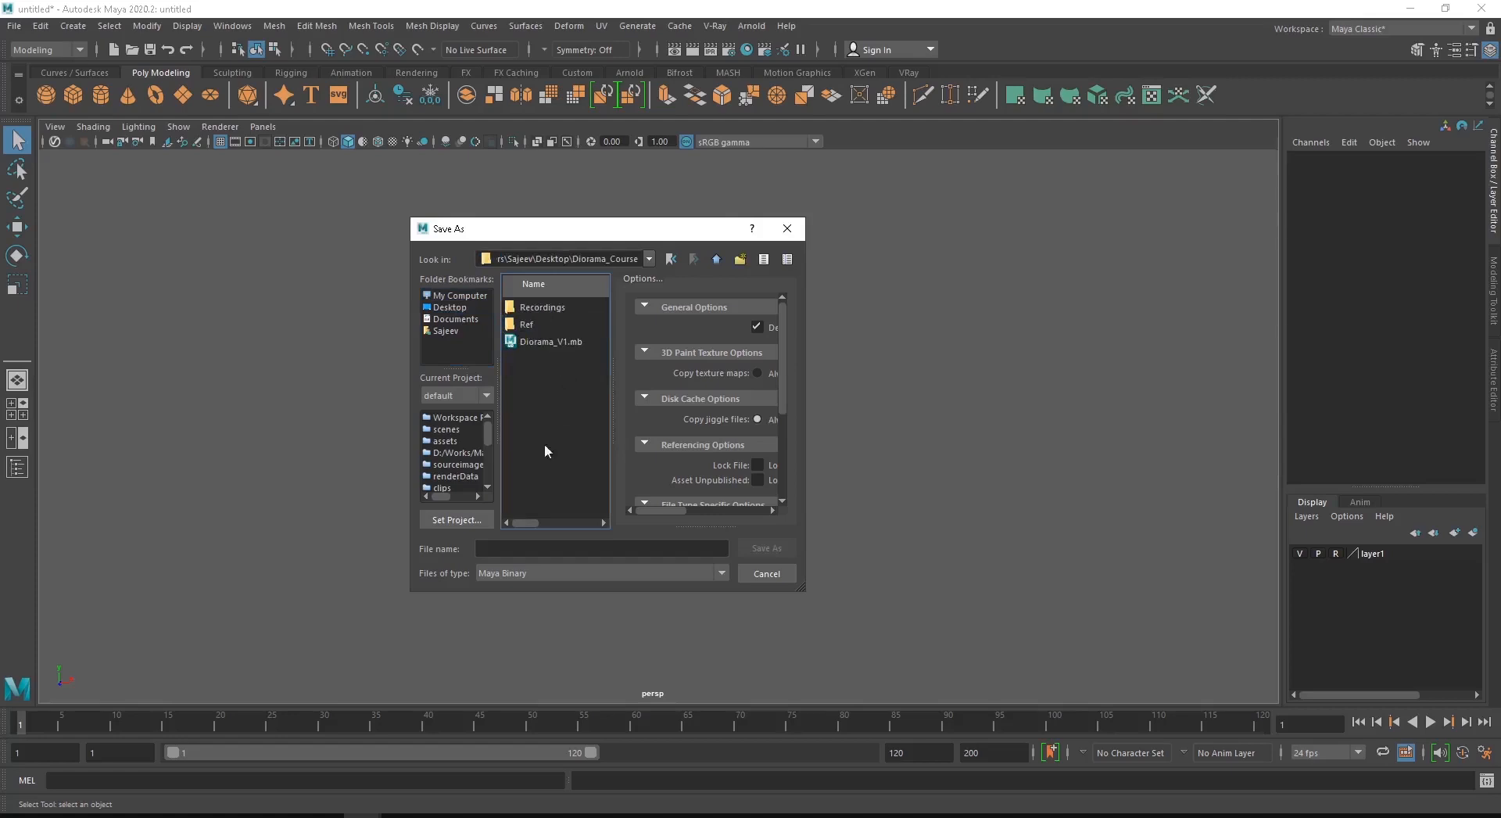
left_click(554, 341)
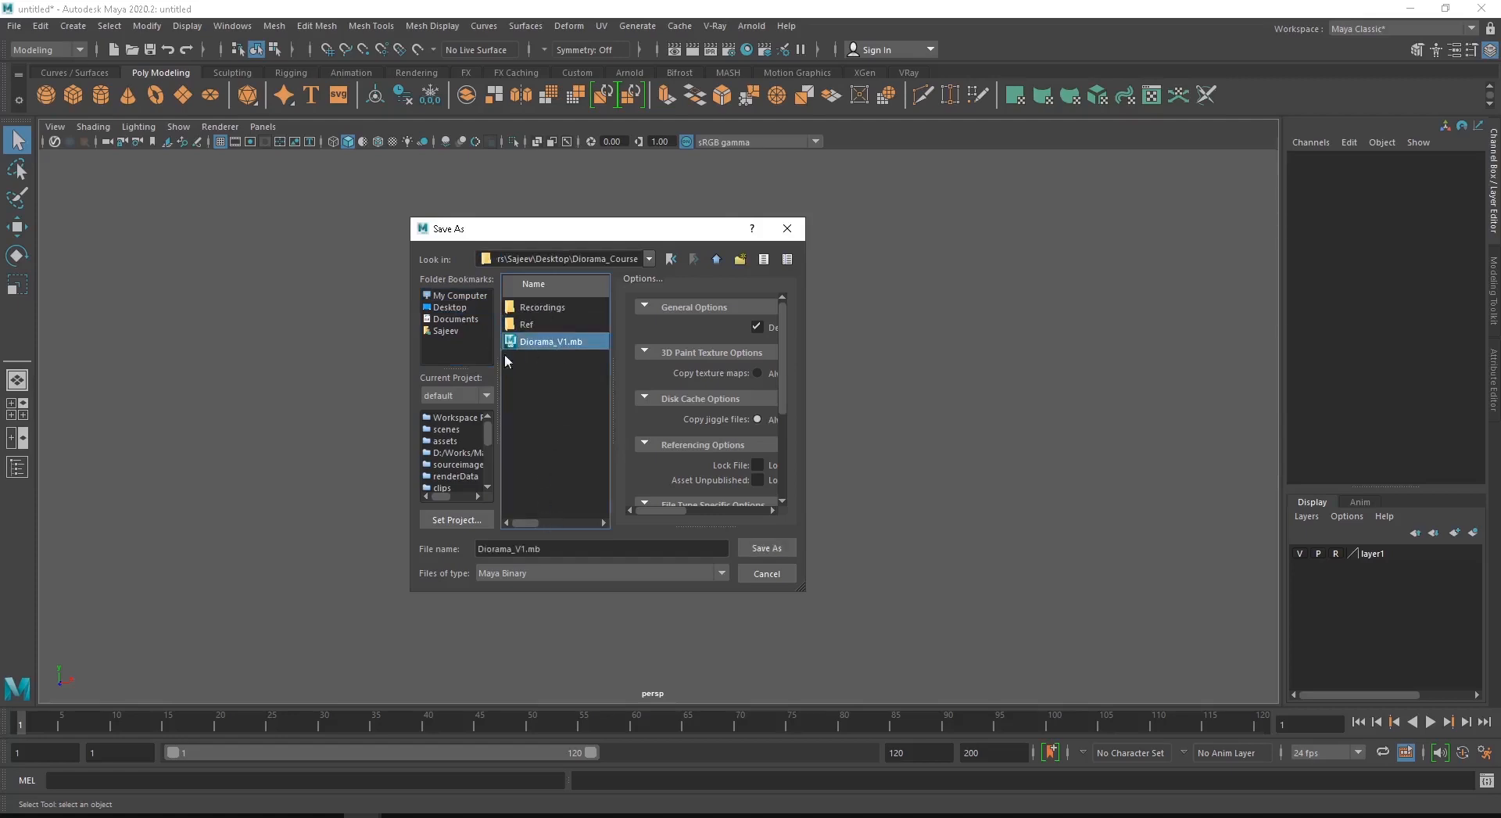
left_click(764, 548)
left_click(598, 437)
key("w")
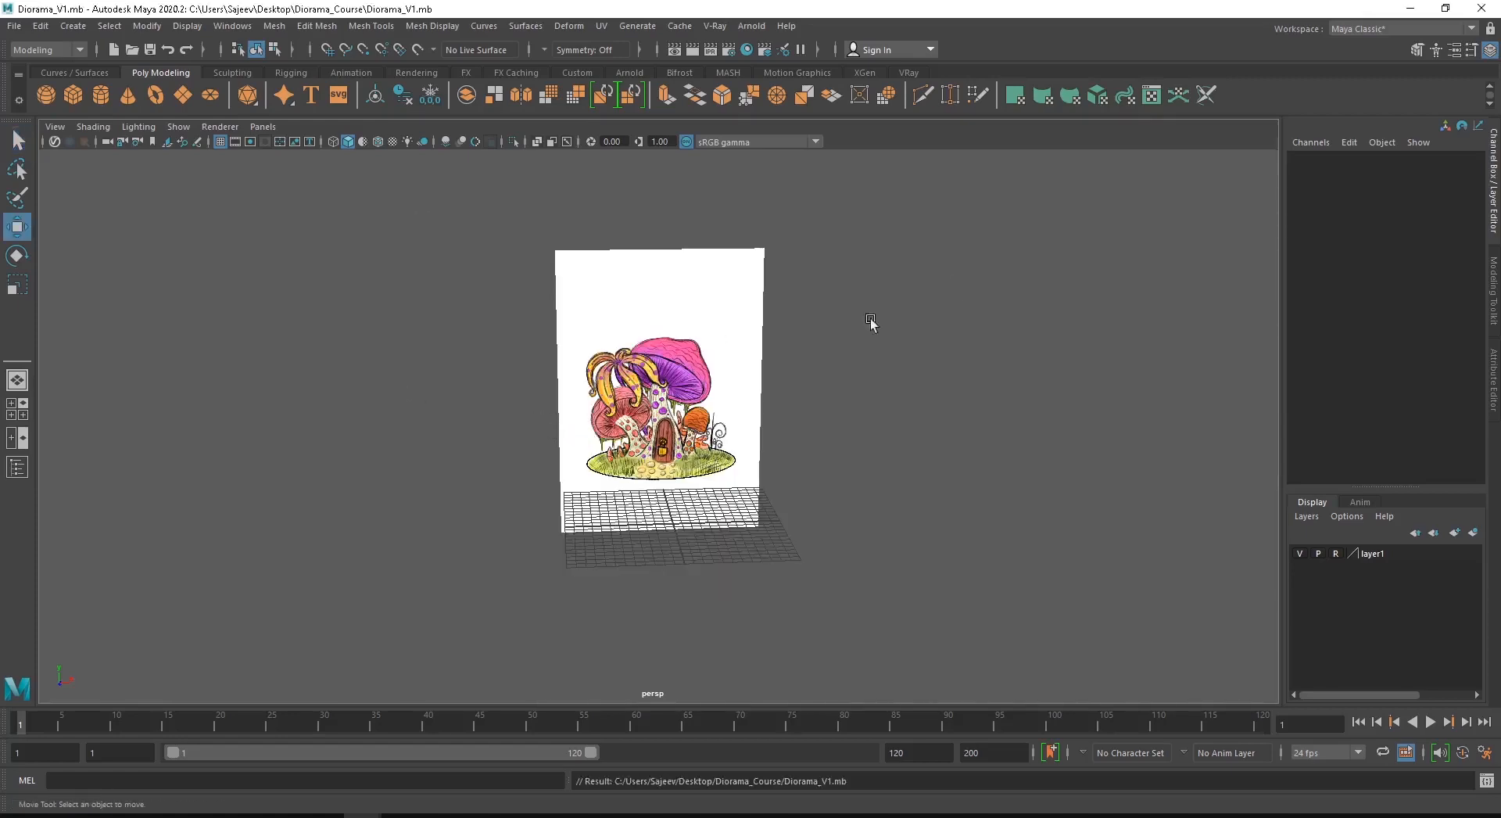
left_click_drag(797, 359, 555, 434, "alt")
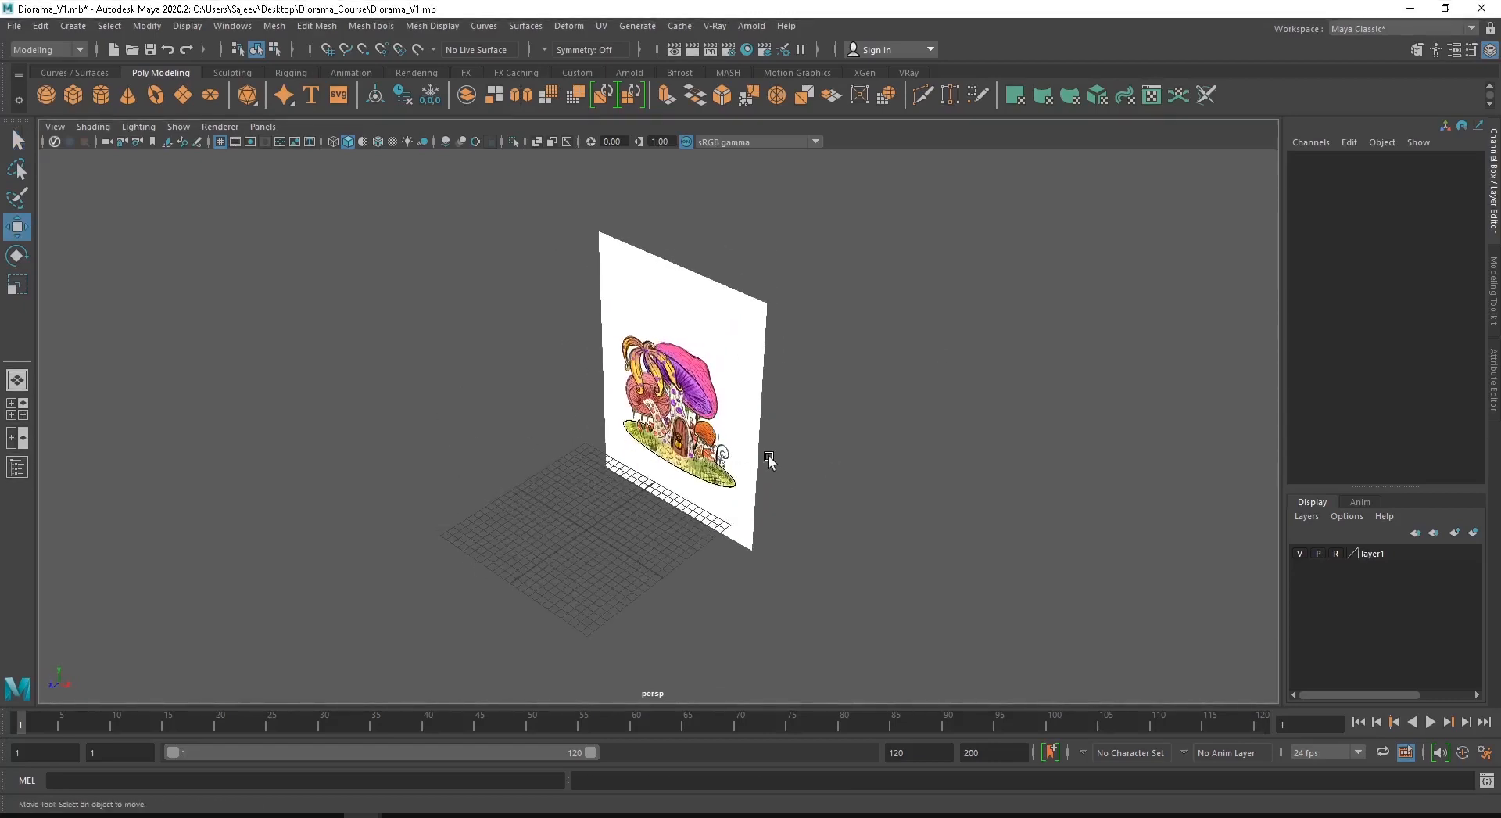
left_click_drag(770, 462, 864, 446, "alt")
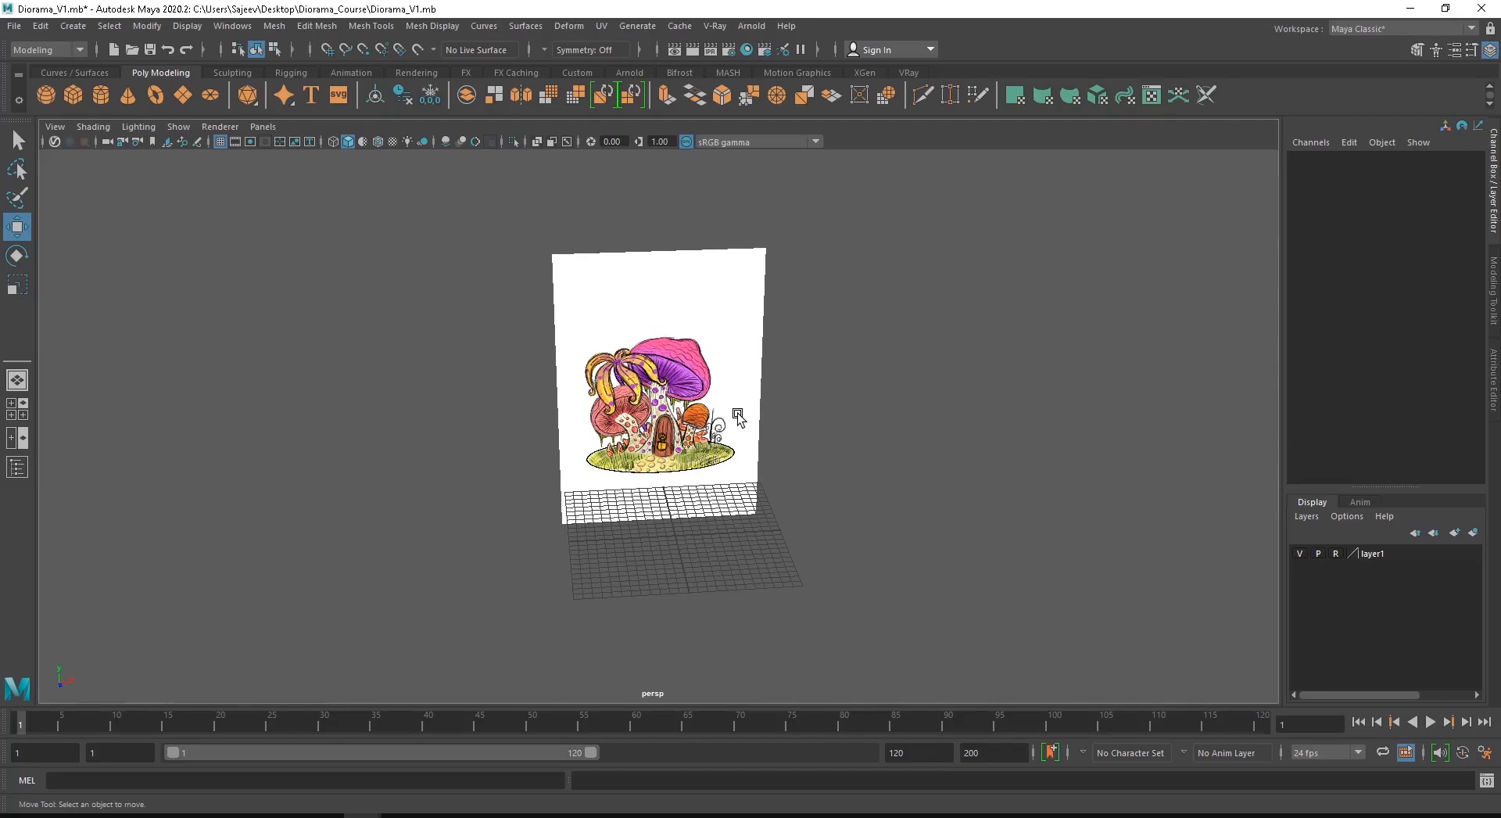